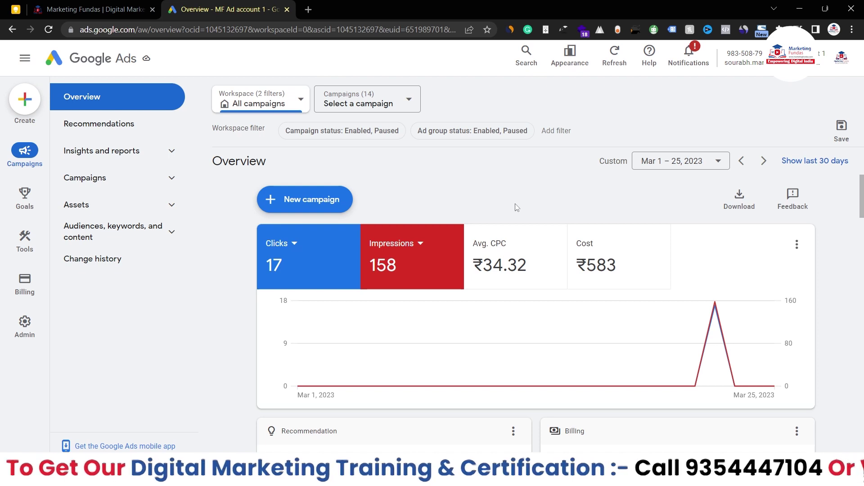
- Start a new Display campaign without a goal's guidance and continue with the account-default conversion goals
{"action": "left_click", "coordinate": [28, 99]}
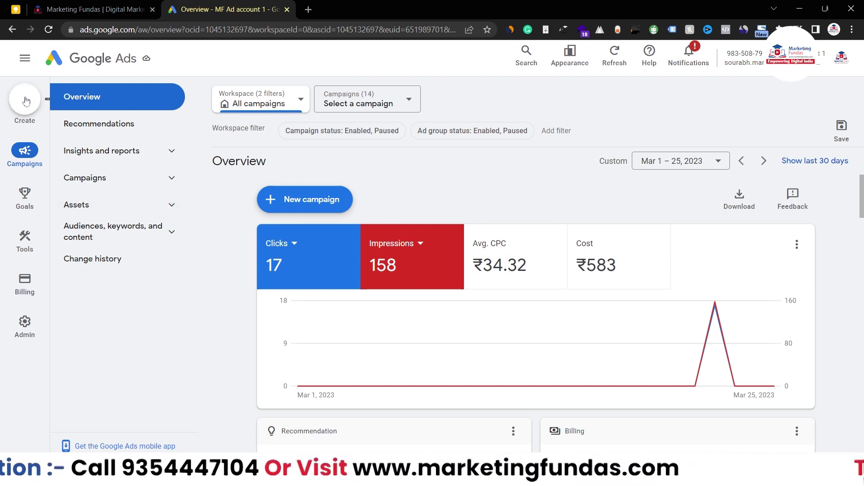
{"action": "left_click", "coordinate": [51, 105]}
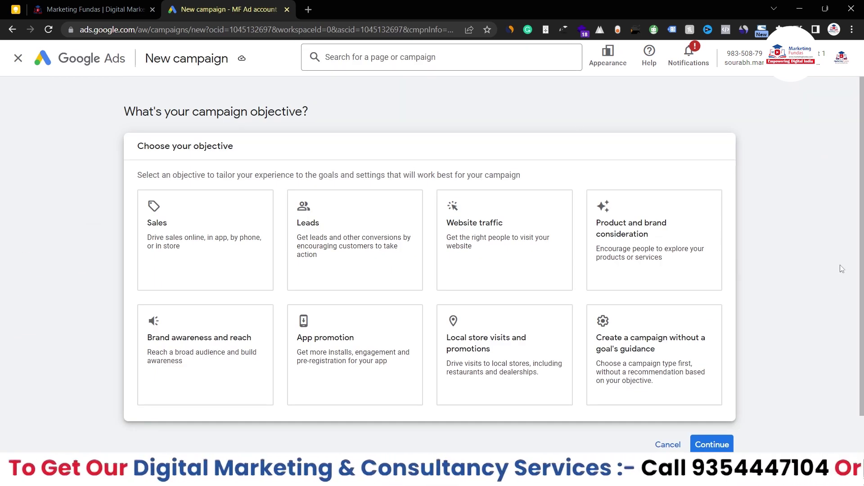
{"action": "left_click", "coordinate": [676, 353]}
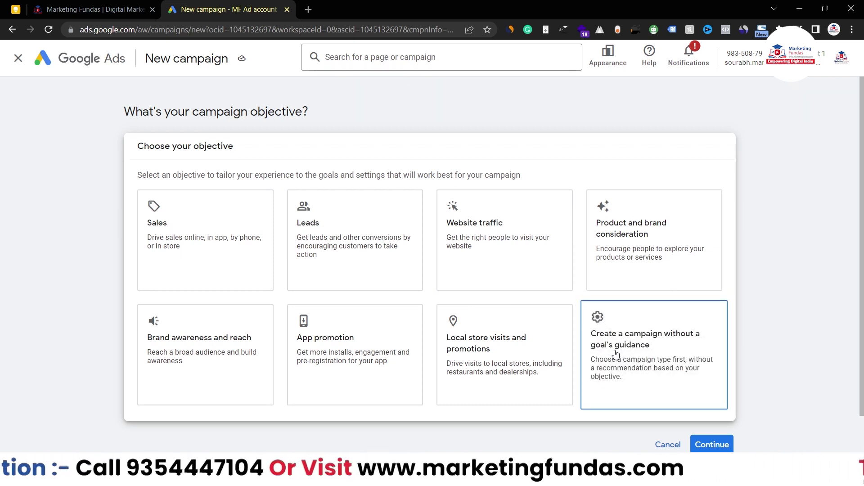
{"action": "left_click", "coordinate": [653, 356]}
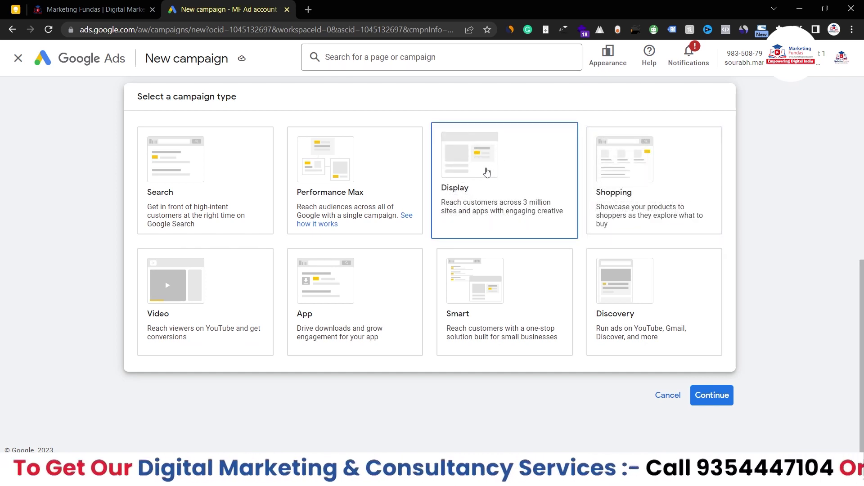
{"action": "left_click", "coordinate": [487, 172]}
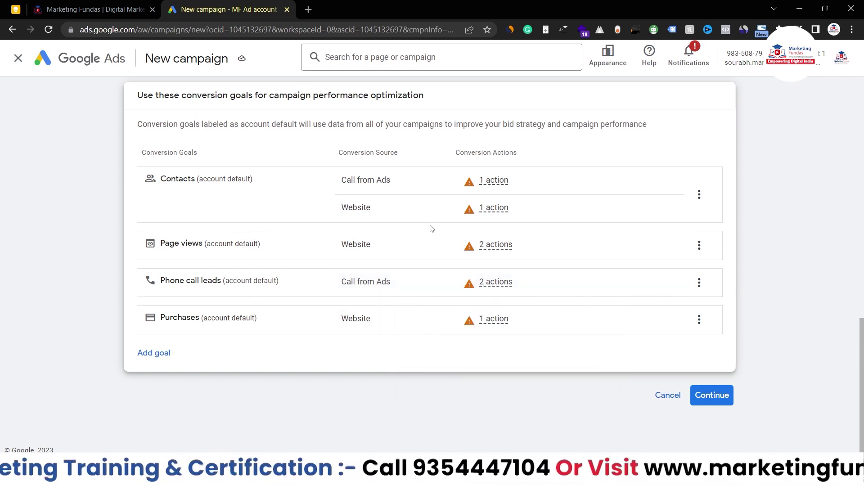
{"action": "mouse_move", "coordinate": [500, 281]}
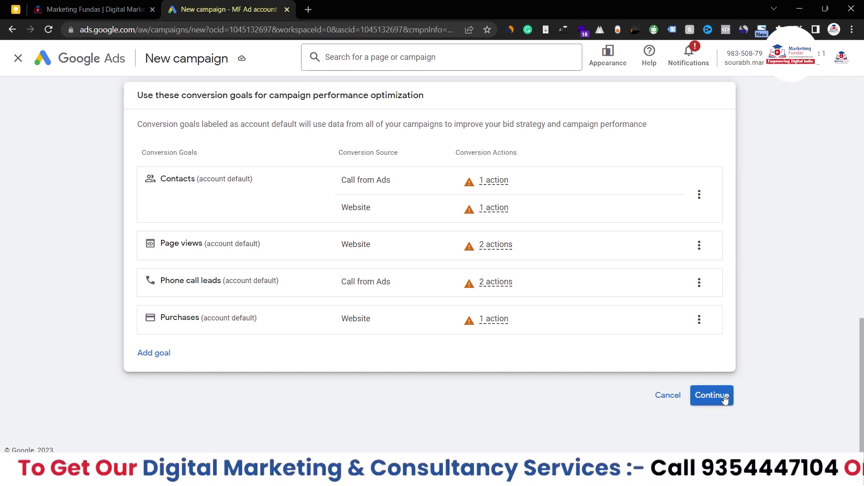
{"action": "left_click", "coordinate": [701, 398]}
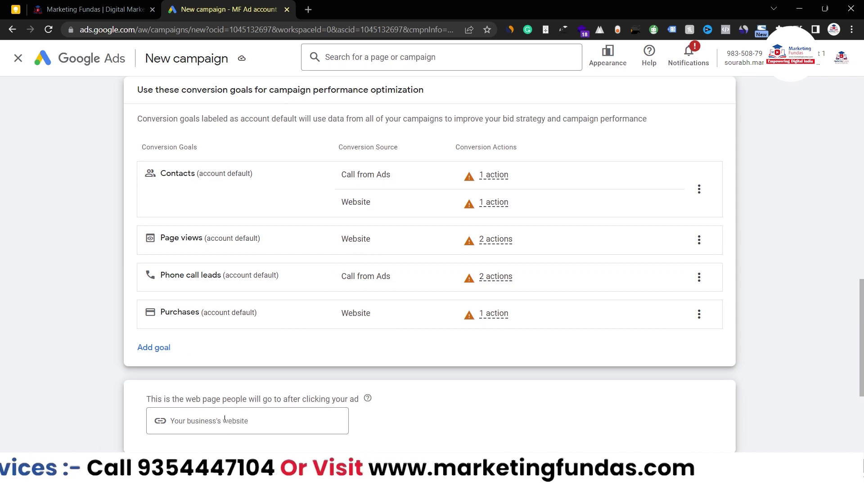
{"action": "left_click", "coordinate": [131, 7]}
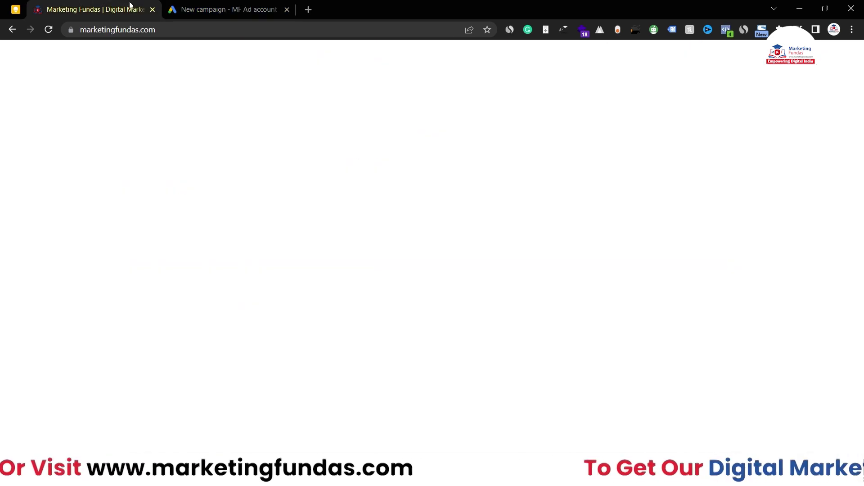
{"action": "left_click", "coordinate": [117, 30]}
{"action": "key", "text": "ctrl+c"}
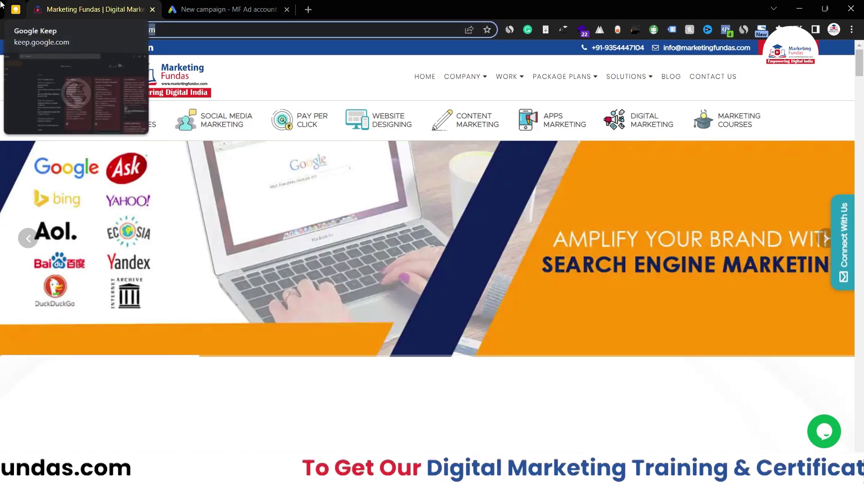
{"action": "left_click", "coordinate": [235, 7]}
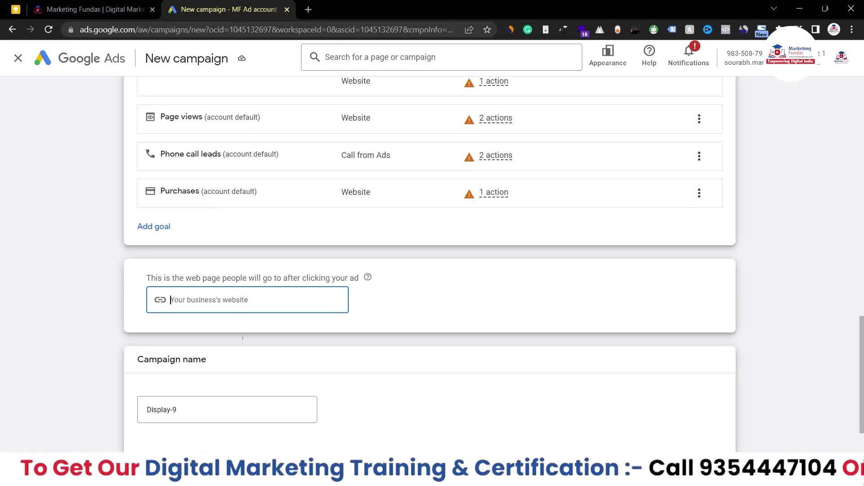
{"action": "key", "text": "ctrl+v"}
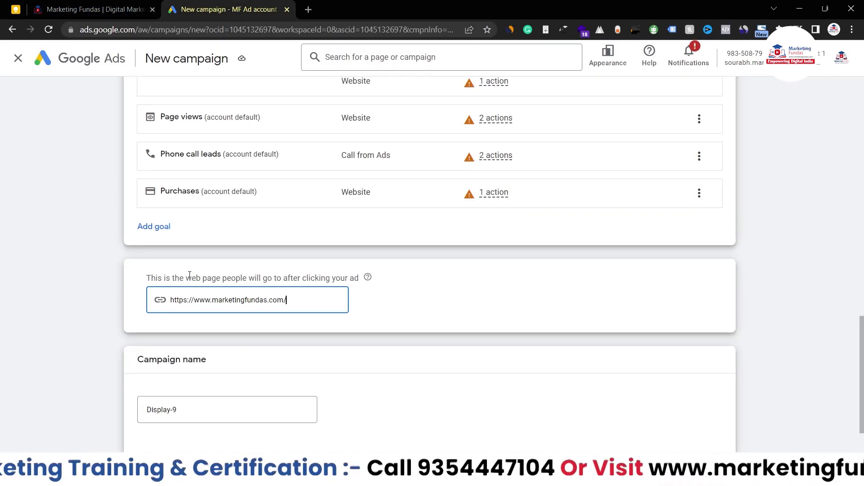
- Name the campaign "Display-9 (DM Course -2)" and continue by starting a new campaign rather than a saved draft
{"action": "left_click", "coordinate": [231, 407]}
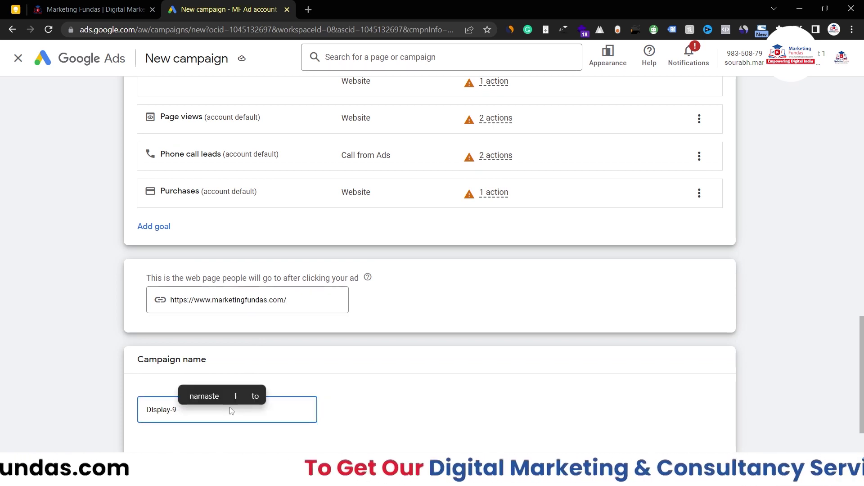
{"action": "type", "text": "(DM "}
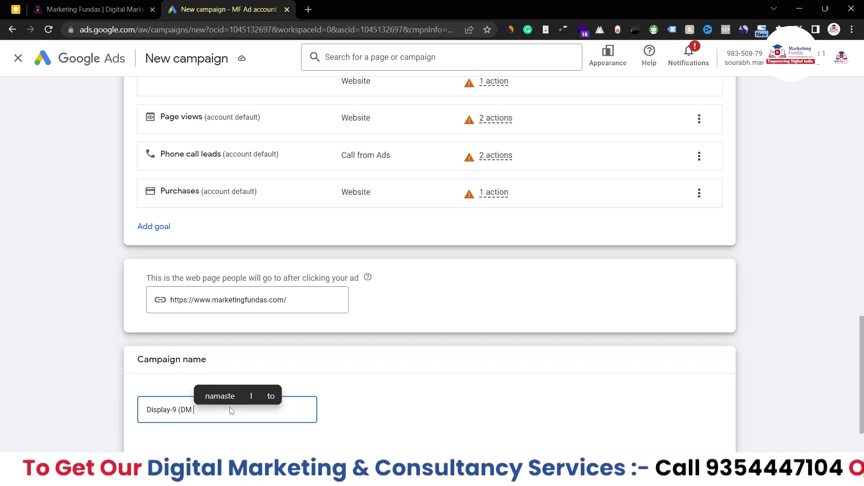
{"action": "type", "text": "Course"}
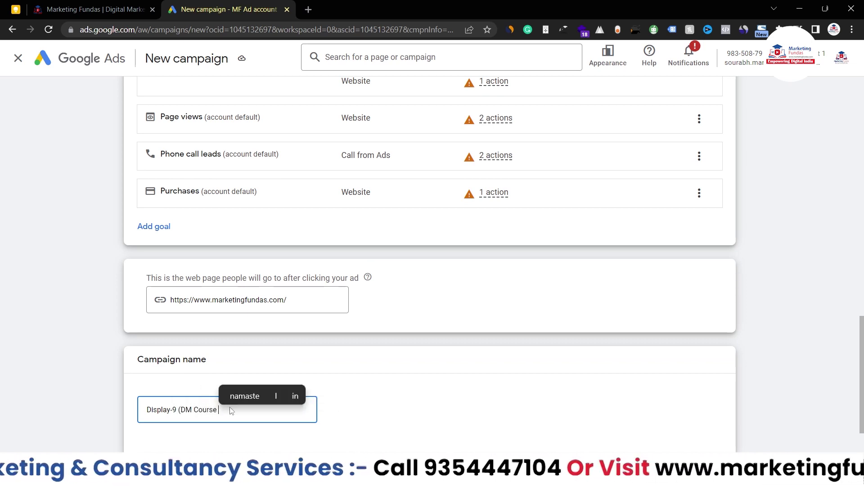
{"action": "type", "text": " -2"}
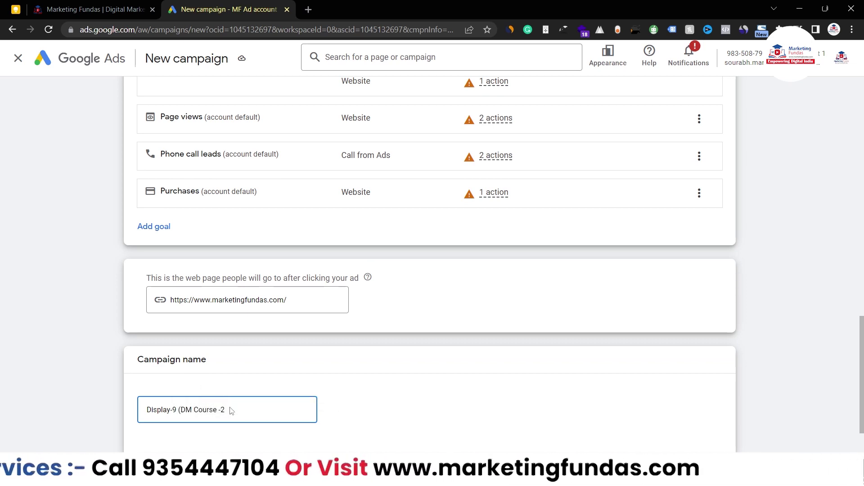
{"action": "type", "text": ")"}
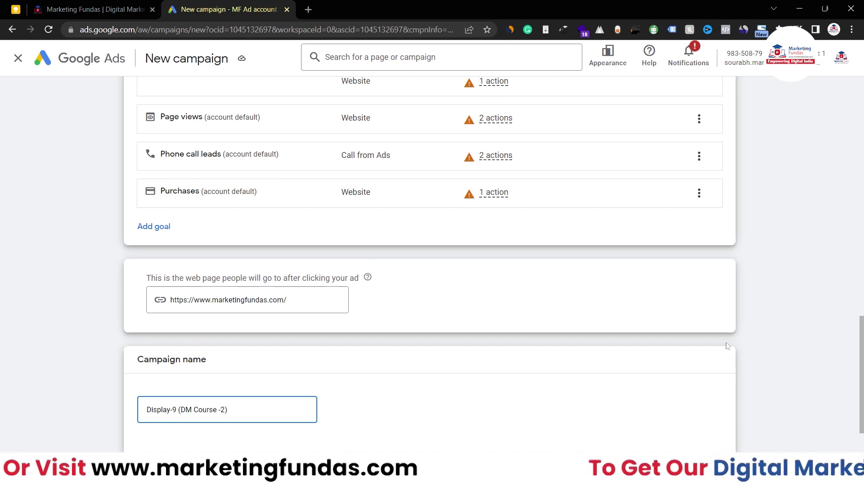
{"action": "scroll", "coordinate": [790, 360], "scroll_direction": "down", "scroll_amount": 2}
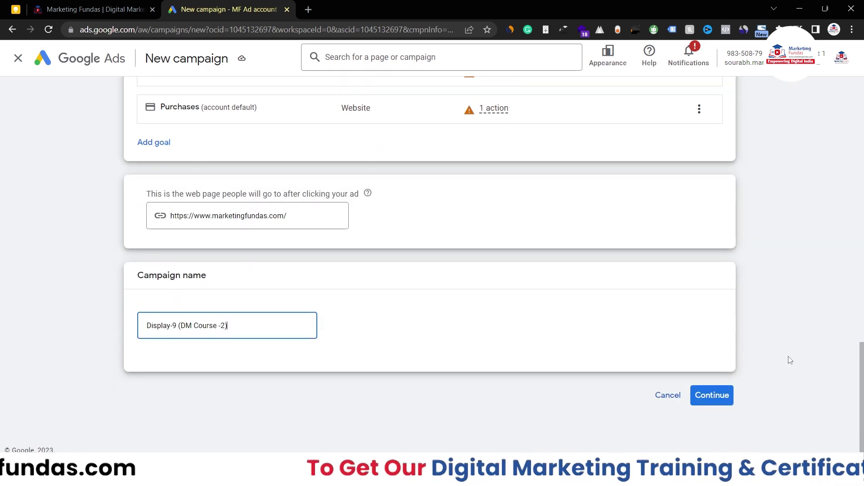
{"action": "left_click", "coordinate": [705, 396]}
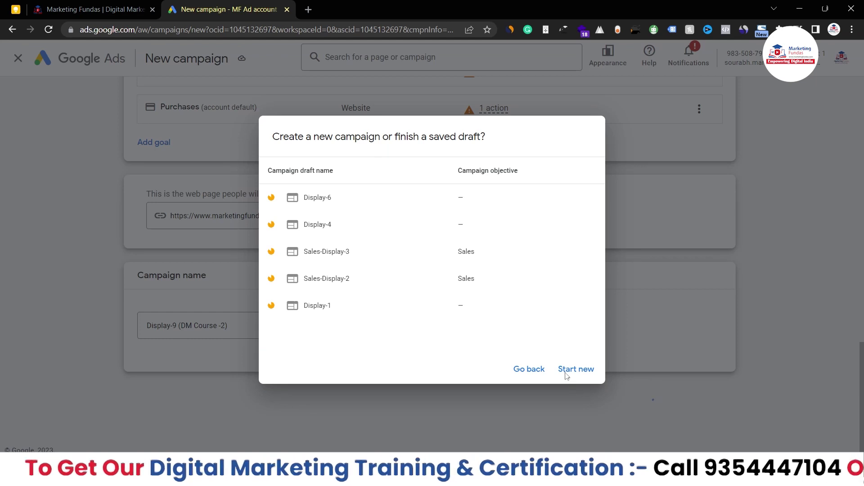
{"action": "left_click", "coordinate": [577, 374]}
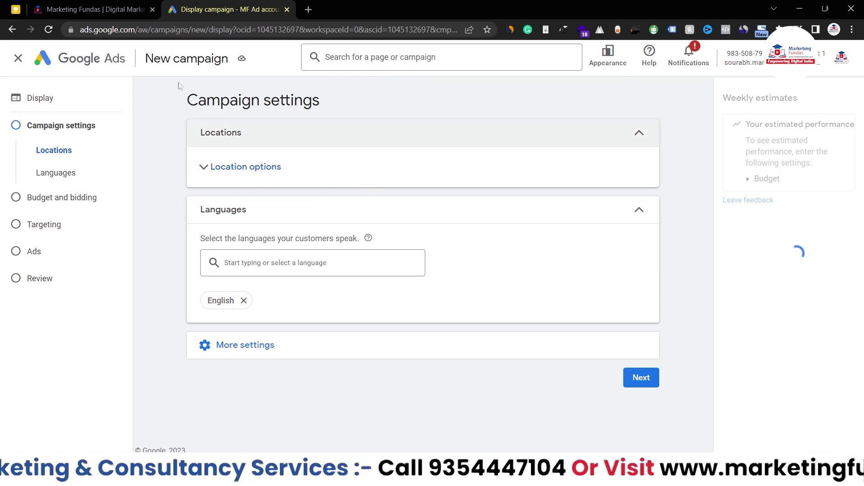
- Expand the location options and use the advanced location search to target the union territory Delhi, India
{"action": "left_click", "coordinate": [212, 175]}
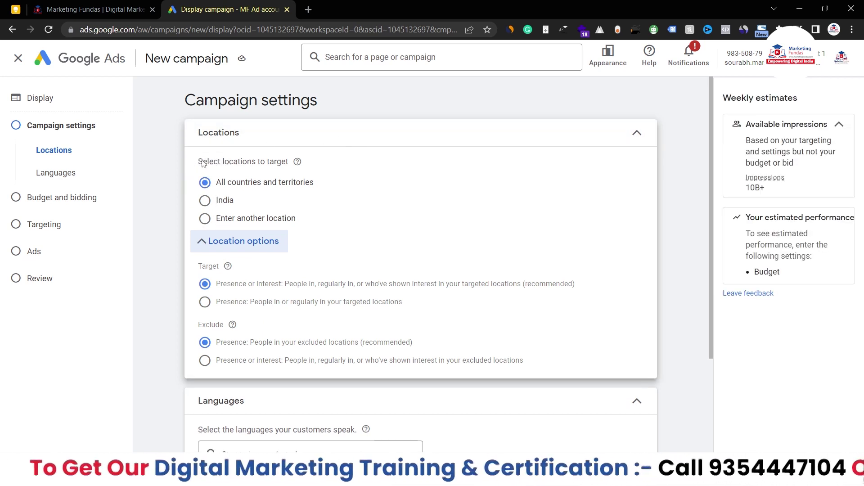
{"action": "left_click", "coordinate": [215, 223]}
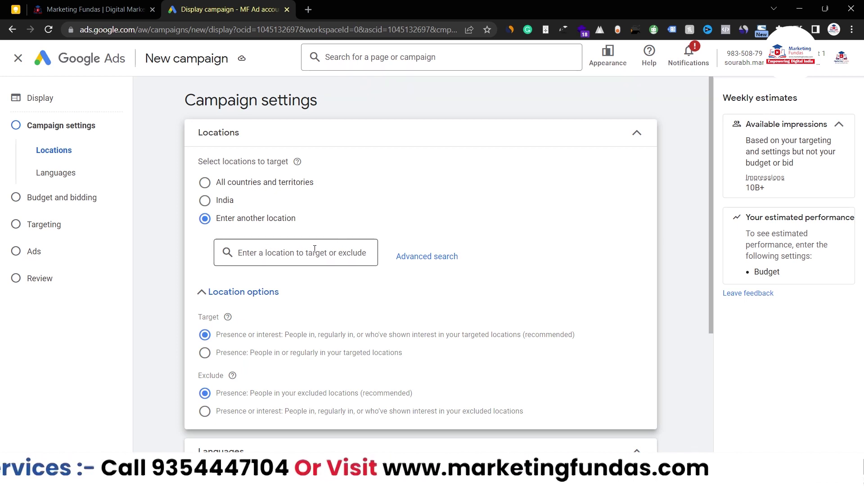
{"action": "left_click", "coordinate": [428, 256]}
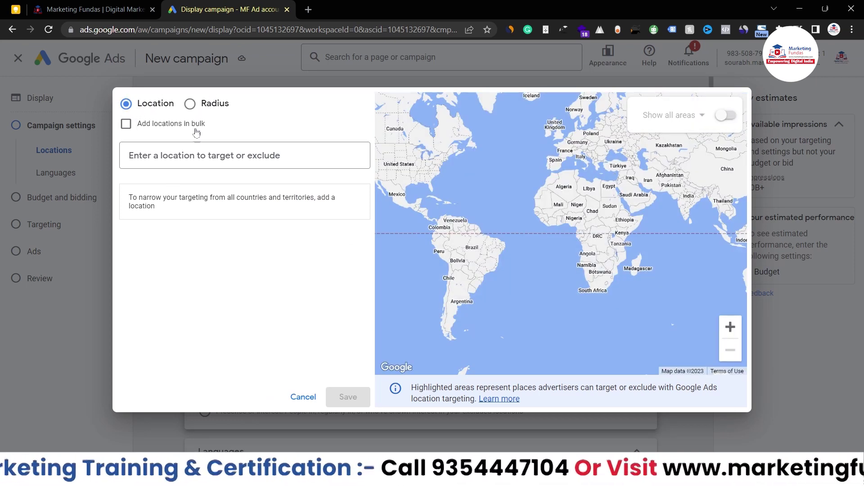
{"action": "left_click", "coordinate": [199, 158]}
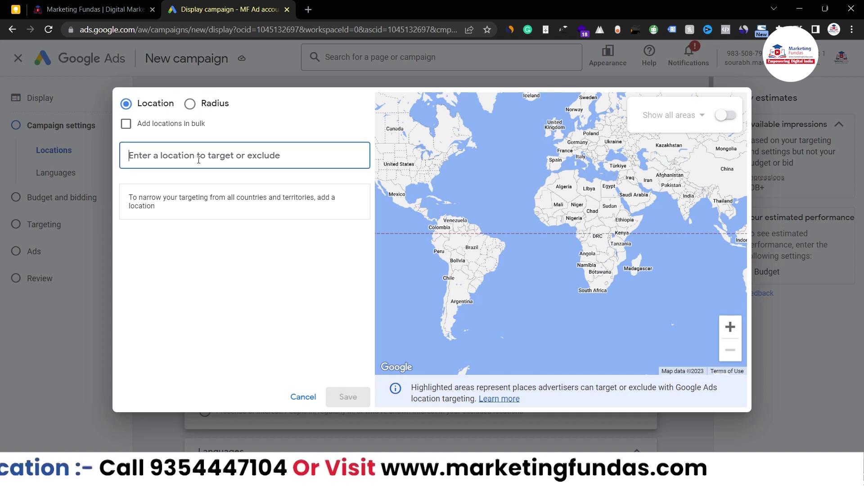
{"action": "type", "text": "delhi"}
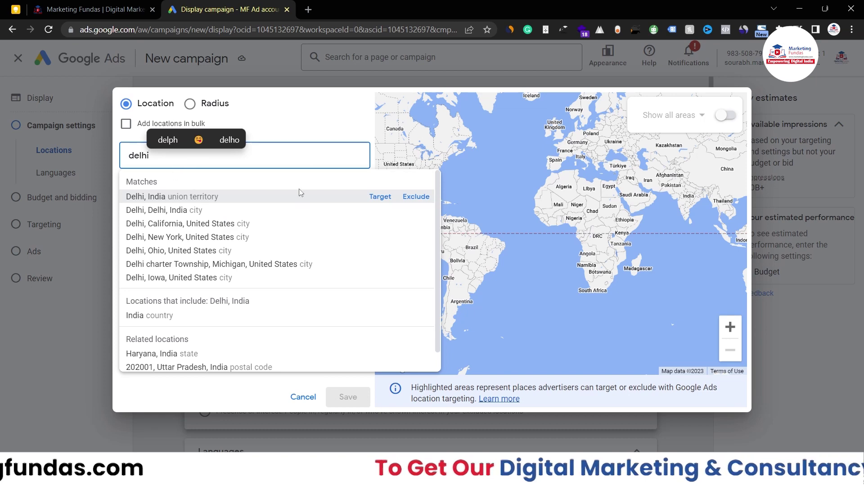
{"action": "left_click", "coordinate": [372, 198]}
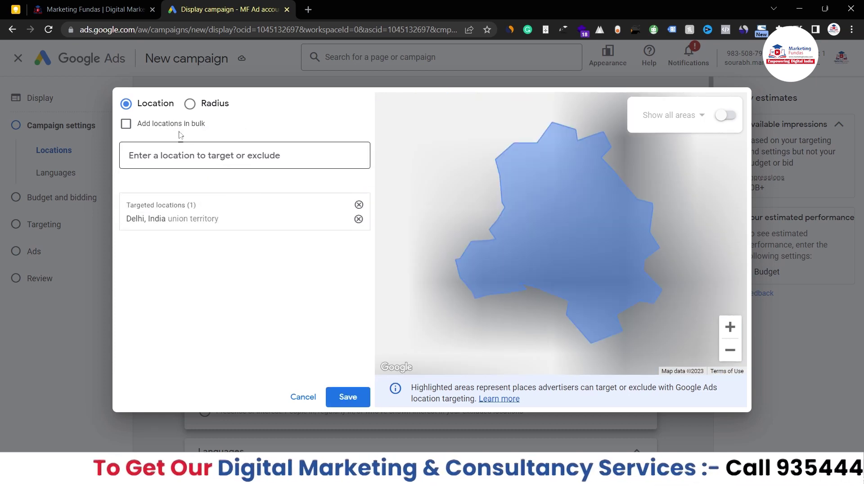
- Search for noida in radius targeting and target 20 mi around Hair Salons (GLG) within Noida, Uttar Pradesh, India
{"action": "left_click", "coordinate": [203, 106]}
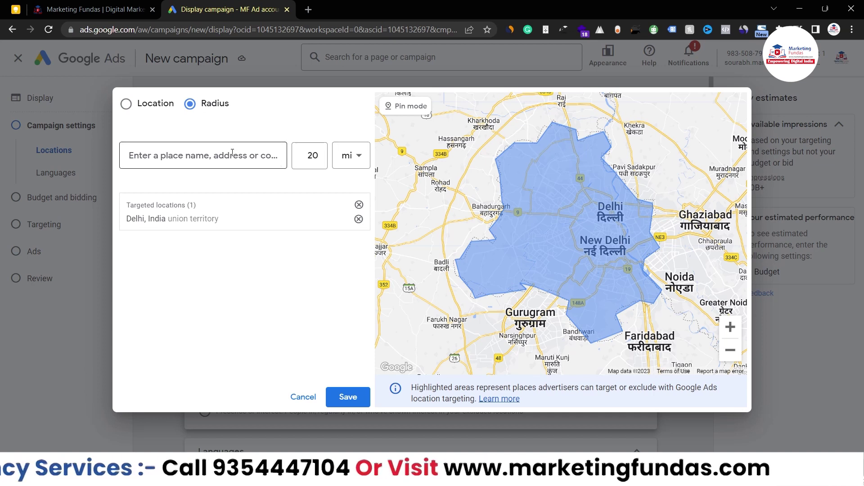
{"action": "left_click", "coordinate": [193, 149]}
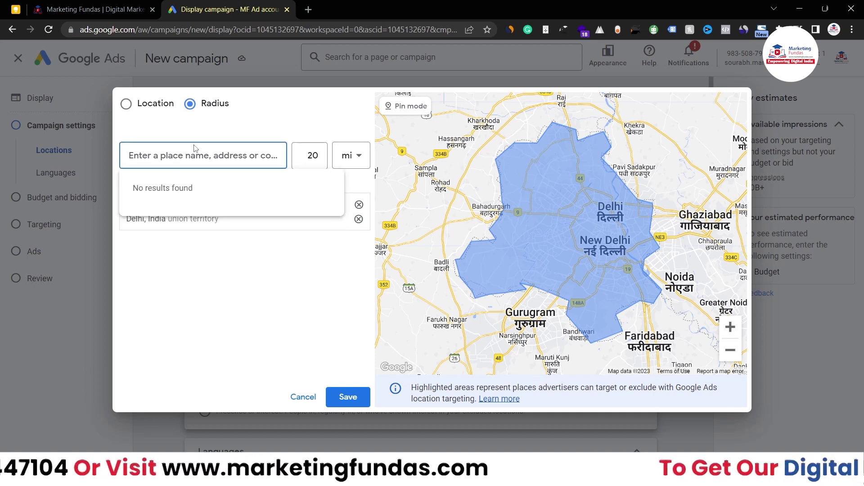
{"action": "double_click", "coordinate": [316, 151]}
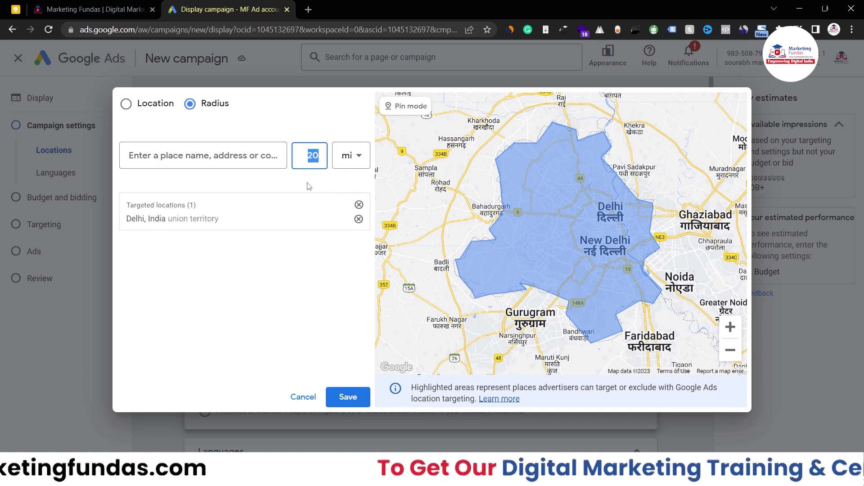
{"action": "left_click", "coordinate": [185, 155]}
{"action": "left_click_drag", "start_coordinate": [706, 263], "coordinate": [578, 181]}
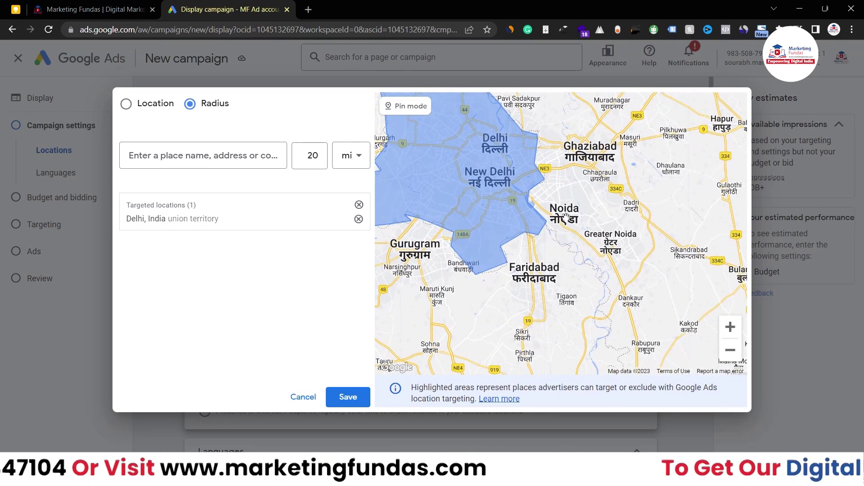
{"action": "left_click", "coordinate": [220, 152]}
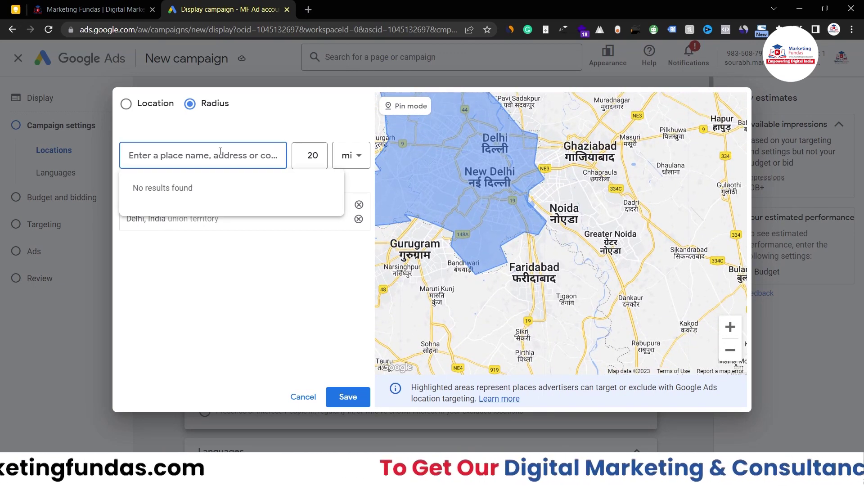
{"action": "type", "text": "no"}
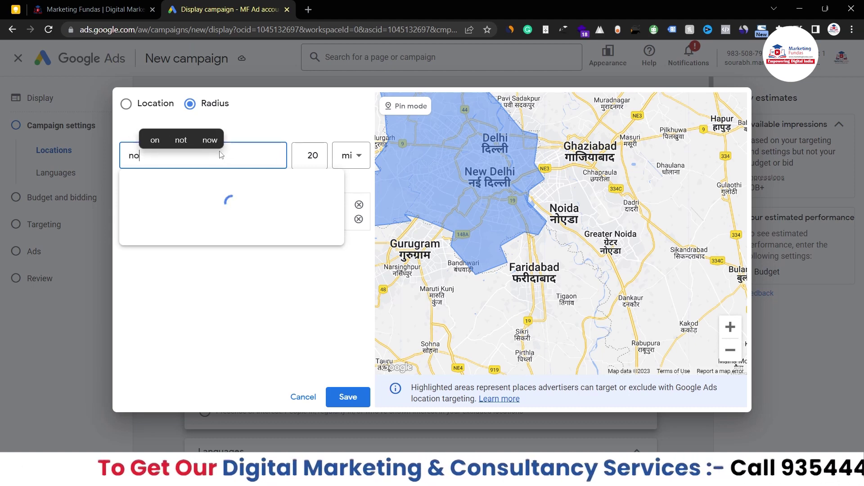
{"action": "type", "text": "ida"}
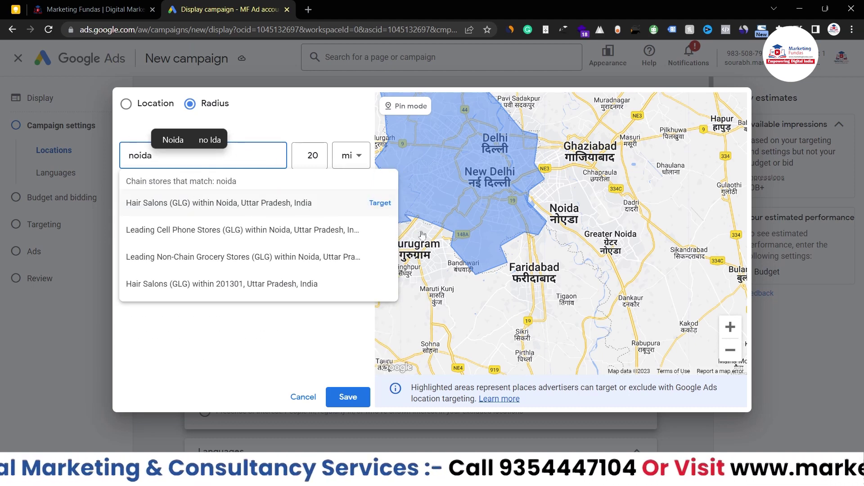
{"action": "left_click", "coordinate": [380, 203]}
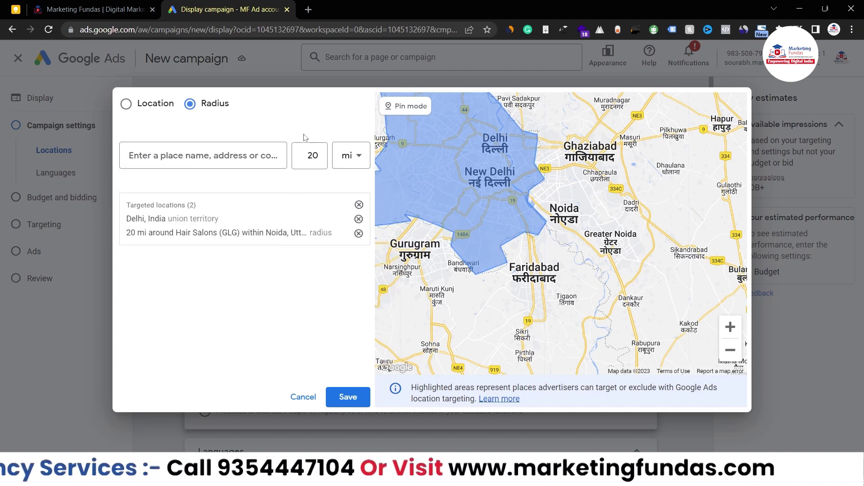
- Set the radius distance to 2 mi for a new place and save the targeted locations
{"action": "left_click", "coordinate": [350, 156]}
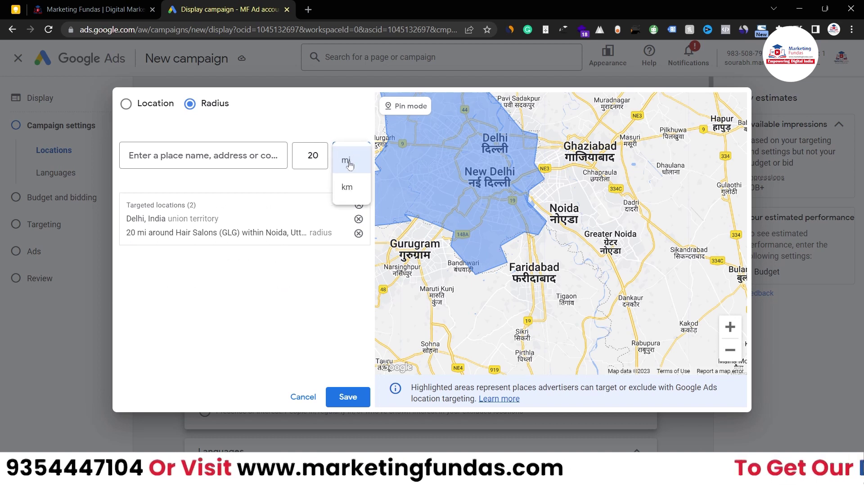
{"action": "double_click", "coordinate": [322, 157]}
{"action": "key", "text": "BackSpace"}
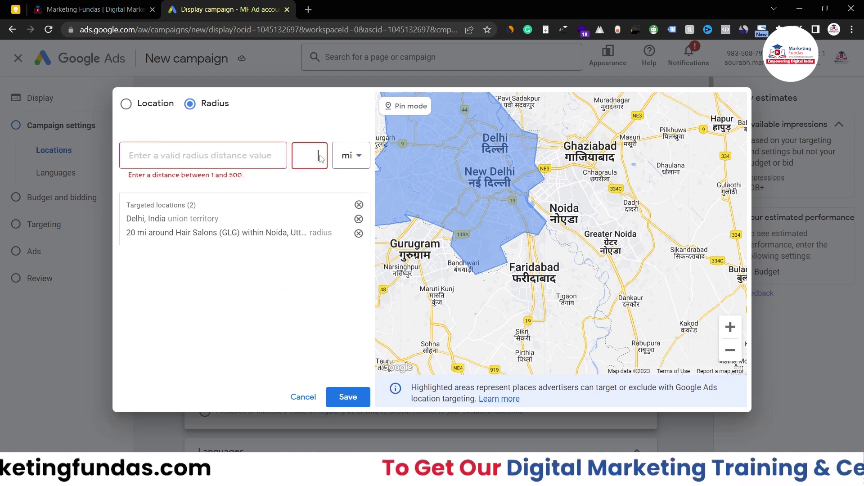
{"action": "type", "text": "2"}
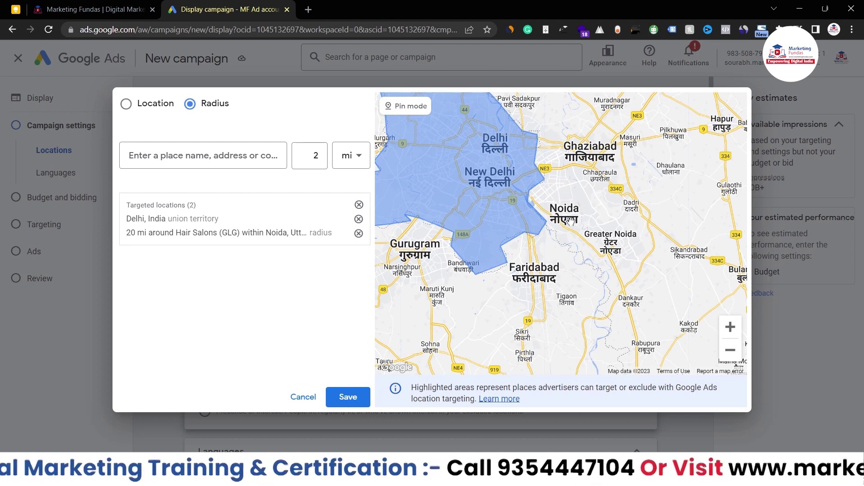
{"action": "left_click", "coordinate": [347, 397]}
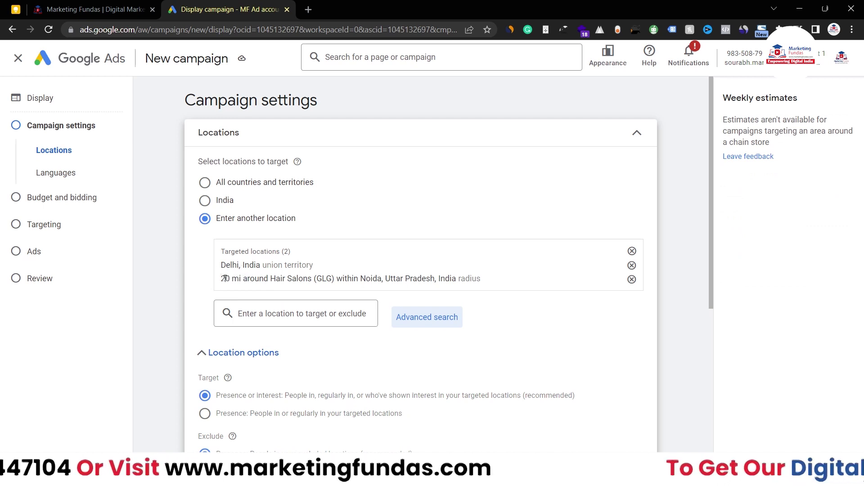
- Target by presence, people in or regularly in the targeted locations, and collapse the location options
{"action": "scroll", "coordinate": [495, 298], "scroll_direction": "down", "scroll_amount": 3}
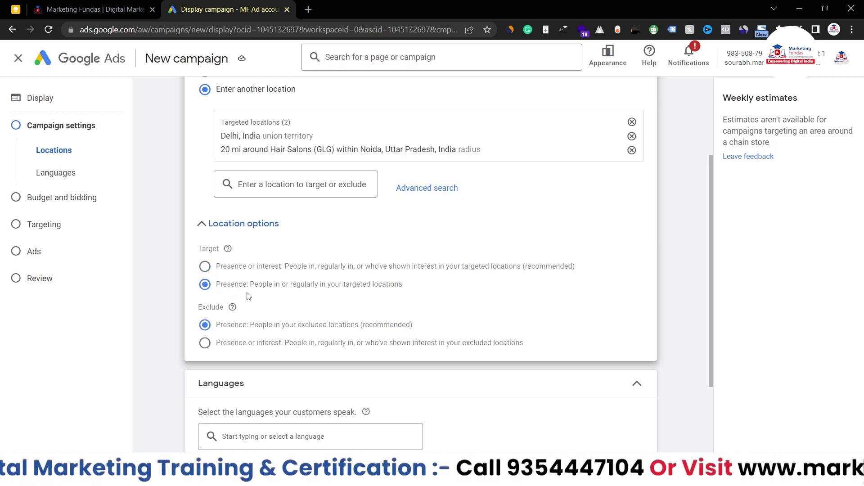
{"action": "scroll", "coordinate": [247, 294], "scroll_direction": "down", "scroll_amount": 1}
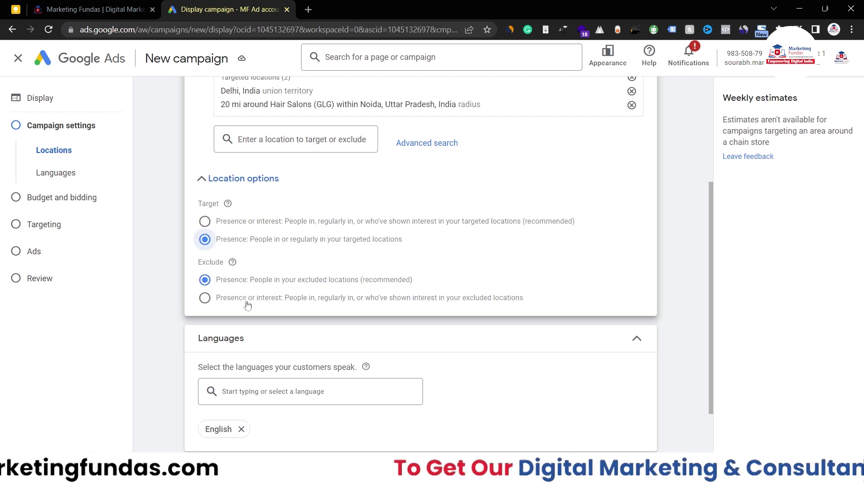
{"action": "left_click", "coordinate": [204, 181]}
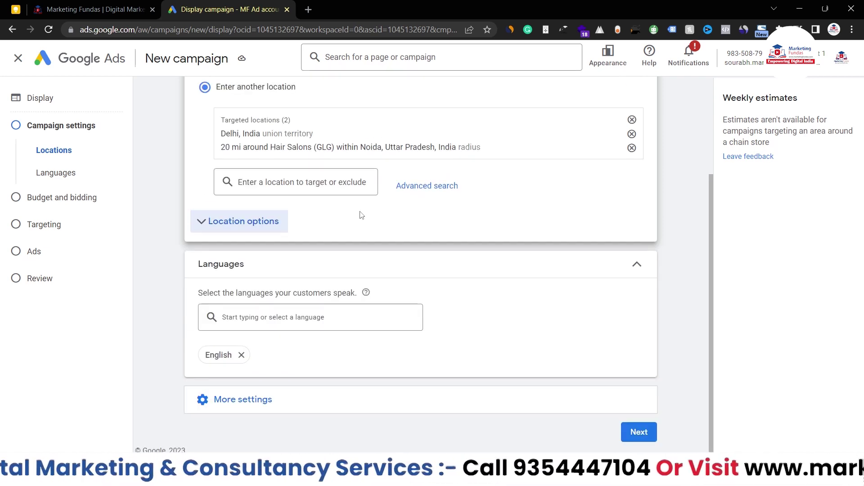
- Search the languages for hindi and add Hindi to the campaign's customer languages
{"action": "left_click", "coordinate": [268, 316]}
{"action": "type", "text": "hi"}
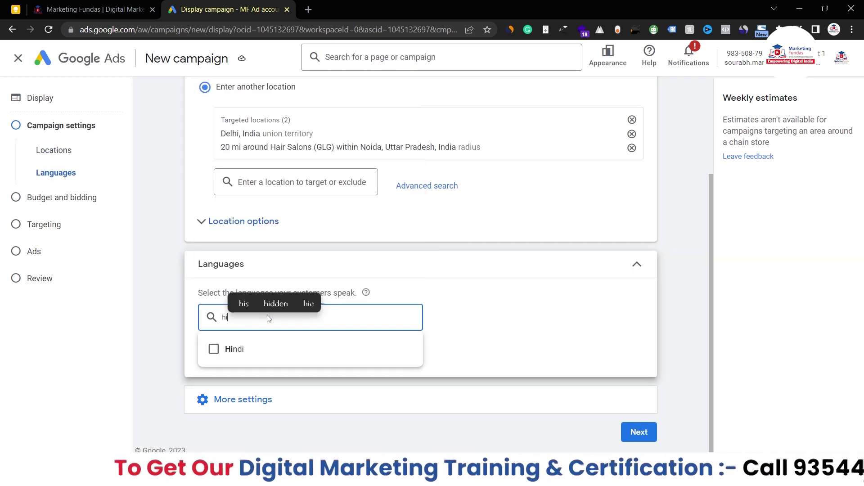
{"action": "type", "text": "ndi"}
{"action": "left_click", "coordinate": [220, 351]}
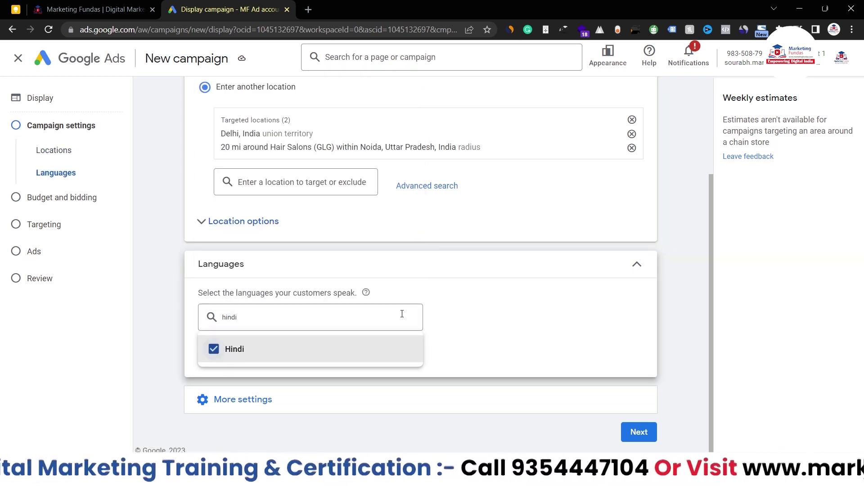
{"action": "left_click", "coordinate": [516, 350]}
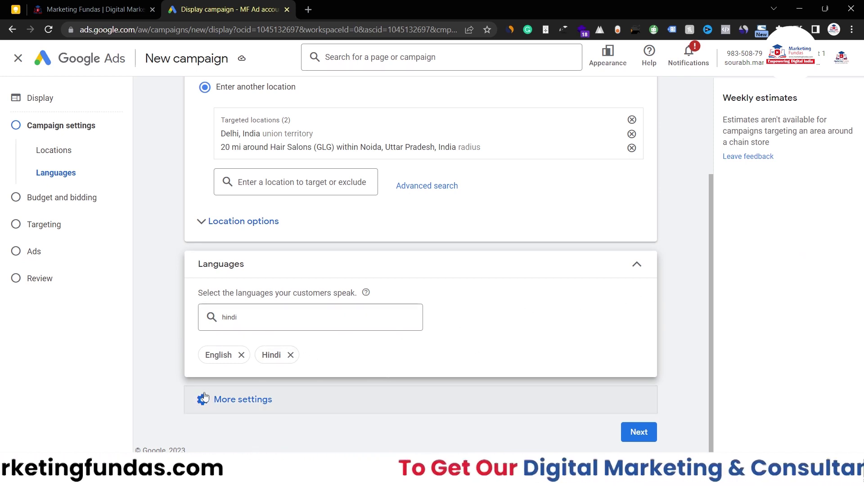
- Expand the additional campaign settings, review the ad rotation options and collapse them again
{"action": "scroll", "coordinate": [377, 349], "scroll_direction": "down", "scroll_amount": 5}
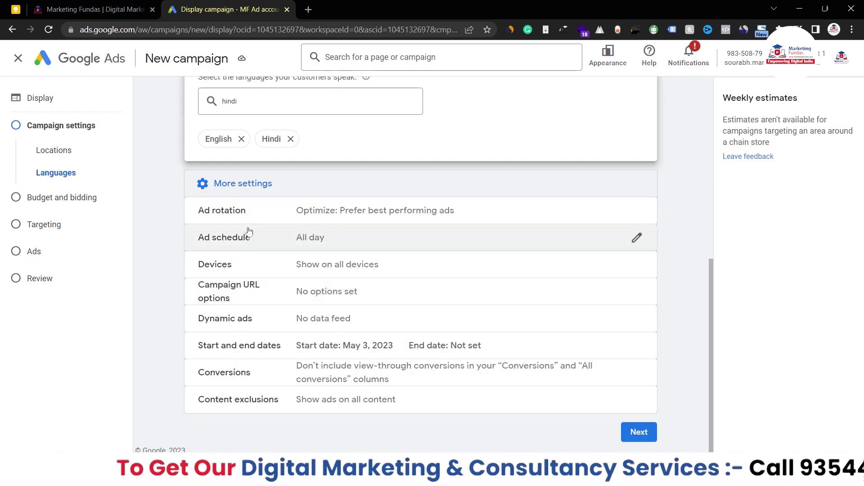
{"action": "left_click", "coordinate": [635, 213]}
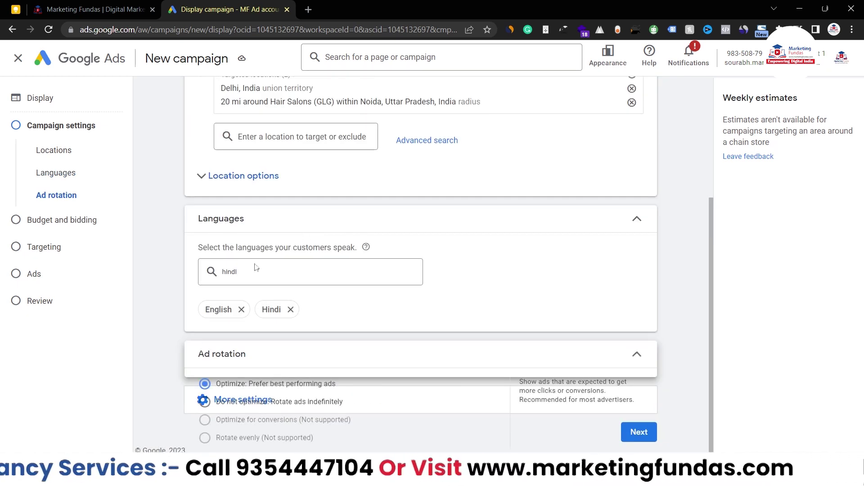
{"action": "scroll", "coordinate": [664, 352], "scroll_direction": "down", "scroll_amount": 2}
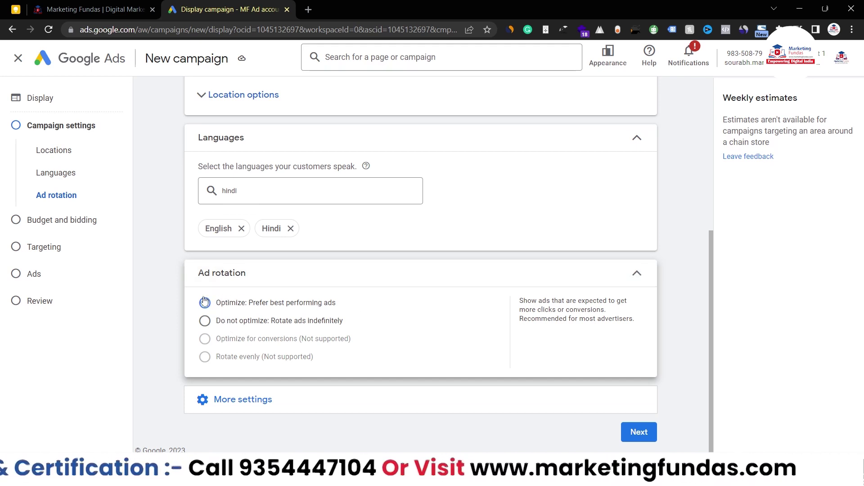
{"action": "left_click", "coordinate": [638, 274]}
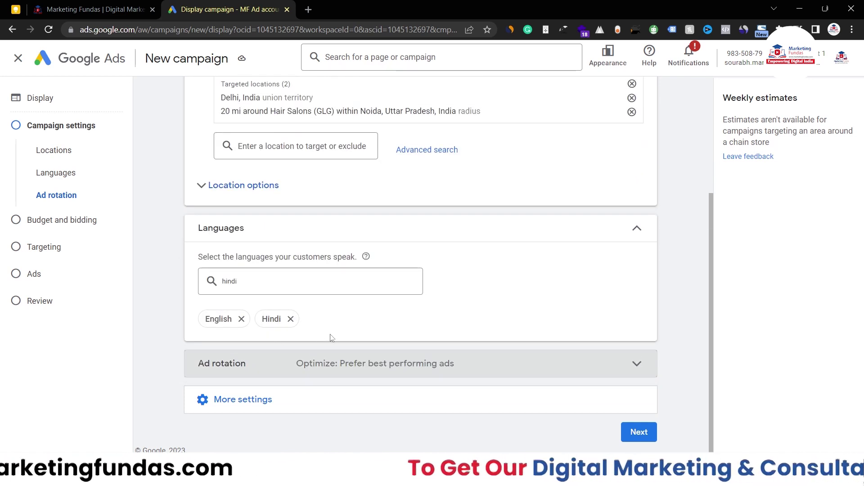
- Review the ad schedule's day and time options among the additional settings and close them
{"action": "left_click", "coordinate": [243, 399]}
{"action": "scroll", "coordinate": [374, 363], "scroll_direction": "down", "scroll_amount": 4}
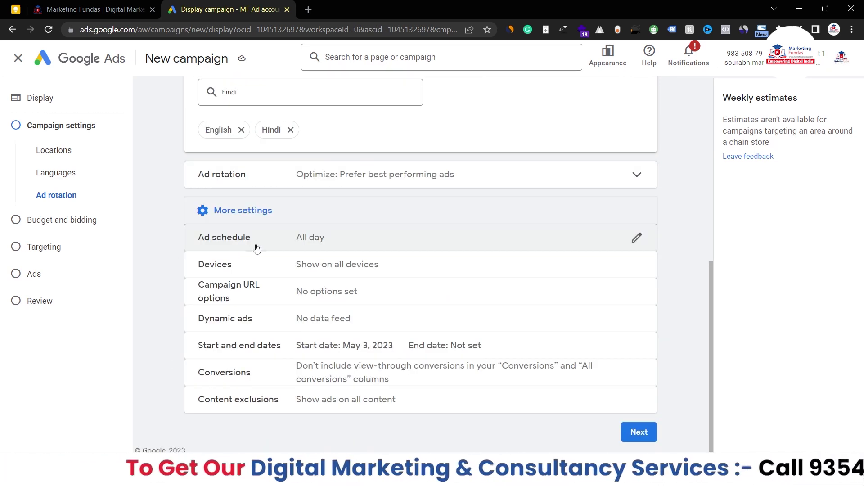
{"action": "left_click", "coordinate": [638, 239]}
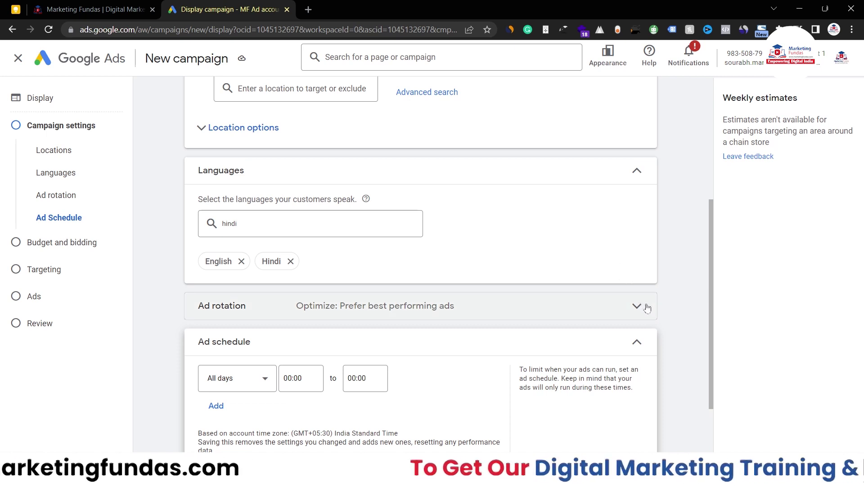
{"action": "scroll", "coordinate": [419, 336], "scroll_direction": "down", "scroll_amount": 2}
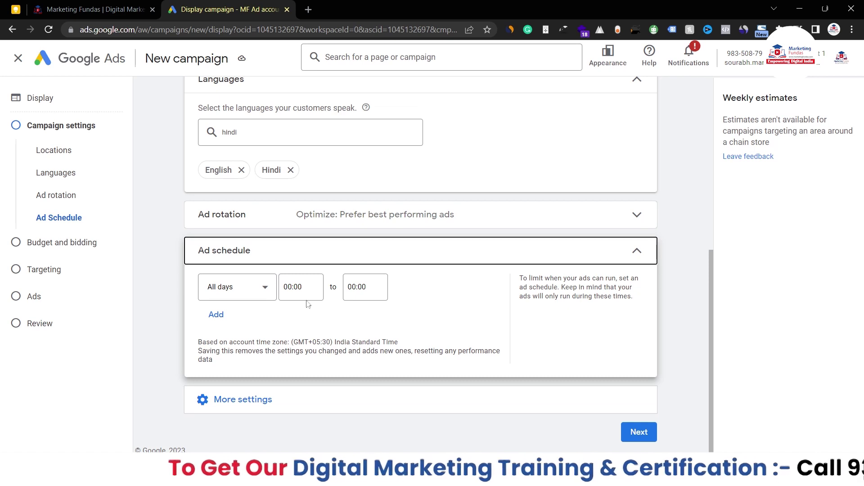
{"action": "left_click", "coordinate": [390, 263]}
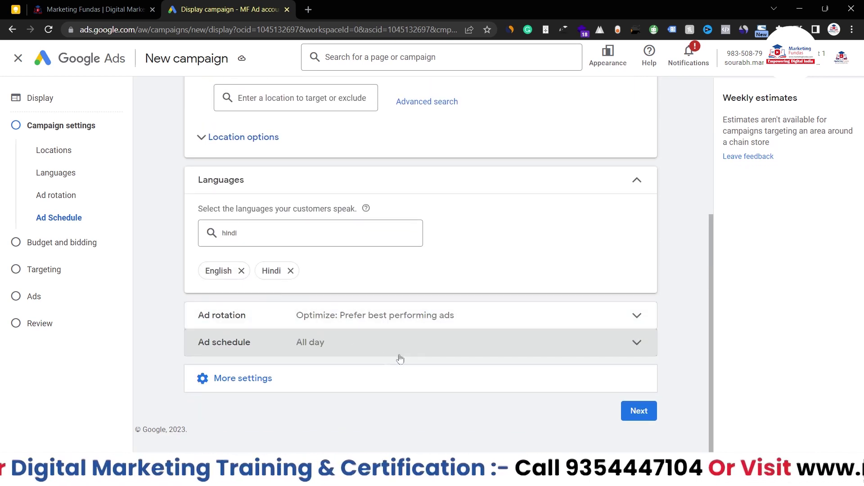
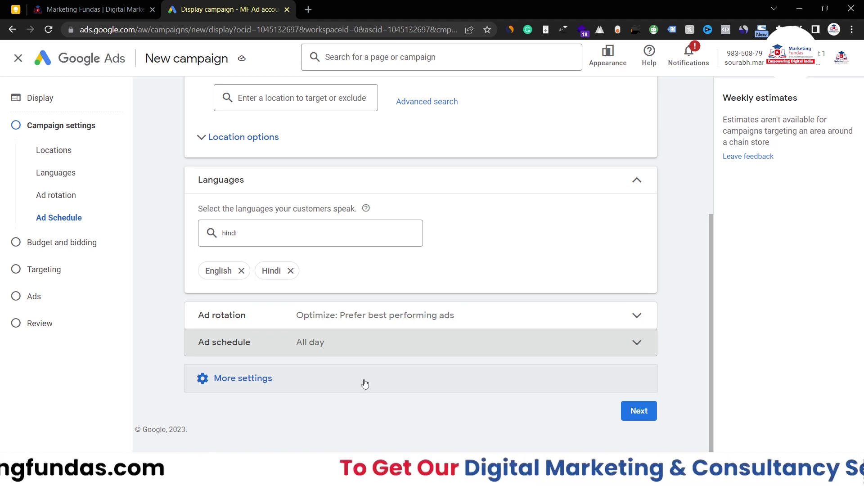
- Switch the device setting to specific targeting for devices and look through the available device options
{"action": "left_click", "coordinate": [364, 381]}
{"action": "scroll", "coordinate": [434, 355], "scroll_direction": "down", "scroll_amount": 3}
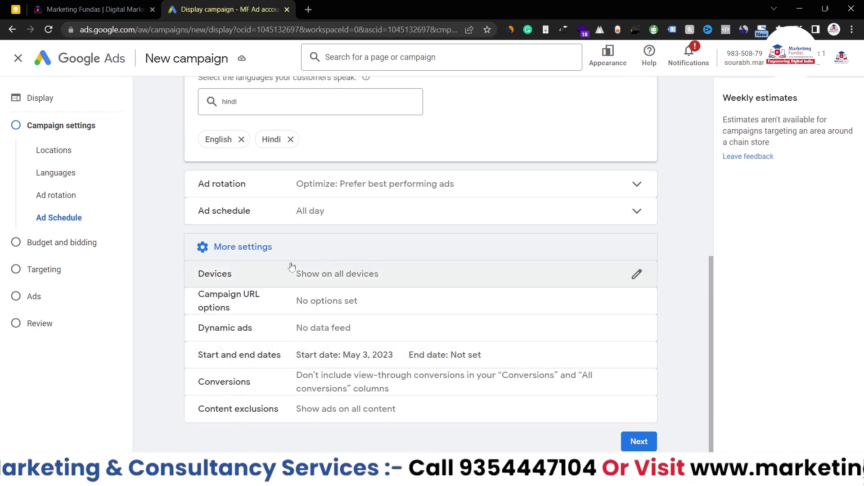
{"action": "left_click", "coordinate": [637, 275]}
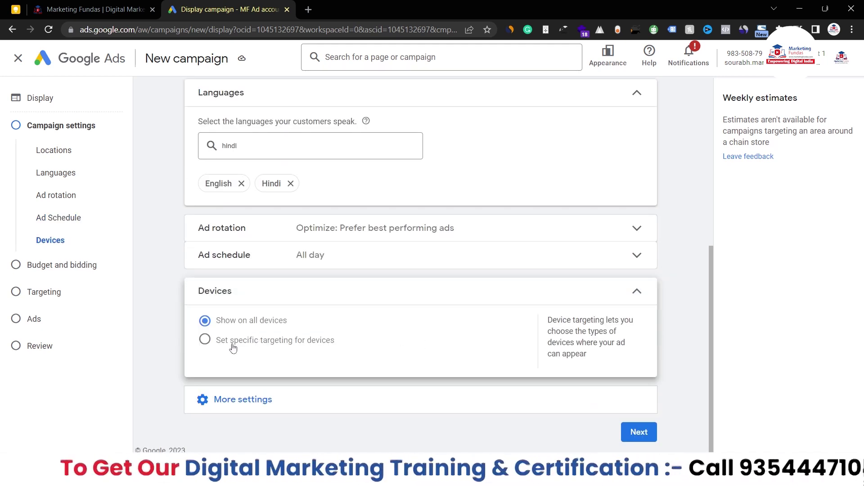
{"action": "left_click", "coordinate": [233, 344]}
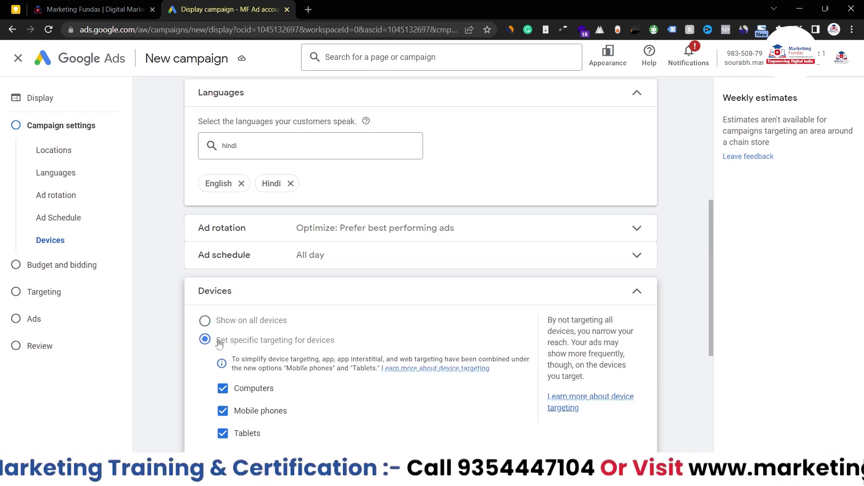
{"action": "scroll", "coordinate": [373, 341], "scroll_direction": "down", "scroll_amount": 3}
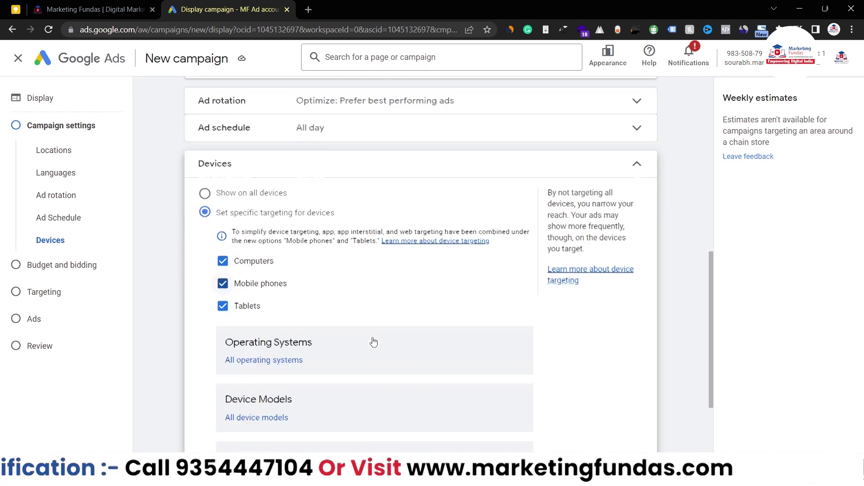
{"action": "scroll", "coordinate": [388, 269], "scroll_direction": "down", "scroll_amount": 2}
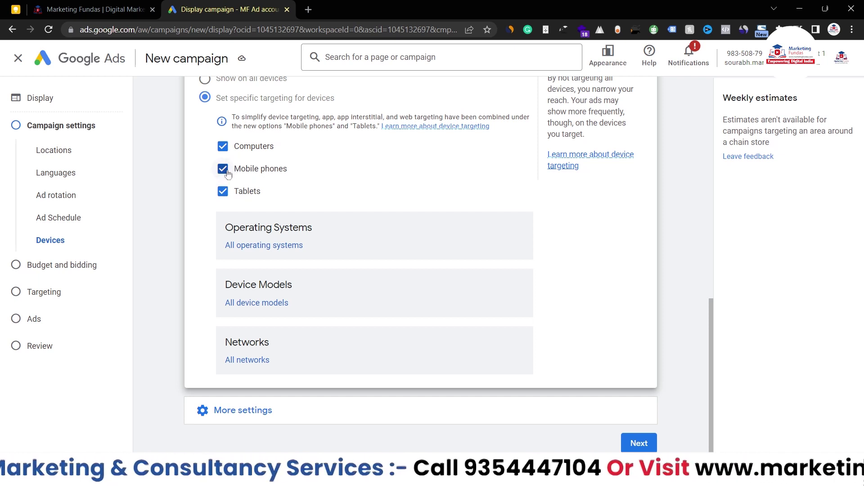
- Try excluding computers from the device targeting, include them again and collapse the device settings
{"action": "left_click", "coordinate": [223, 148]}
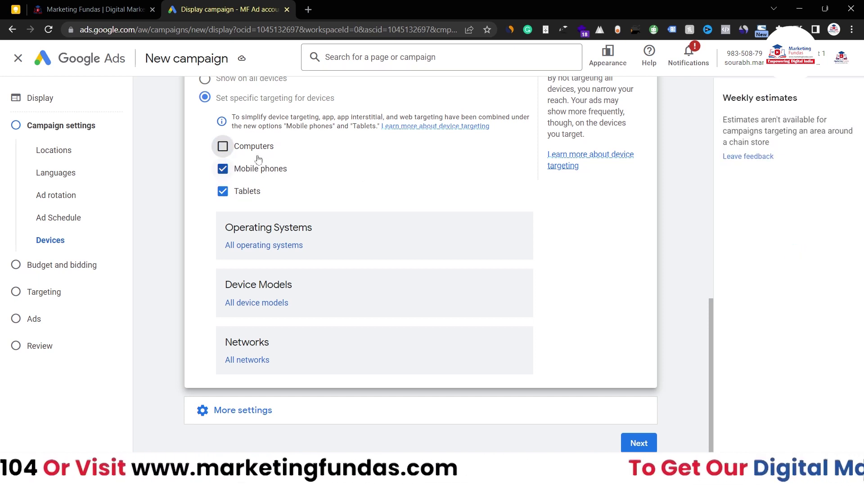
{"action": "left_click", "coordinate": [233, 151]}
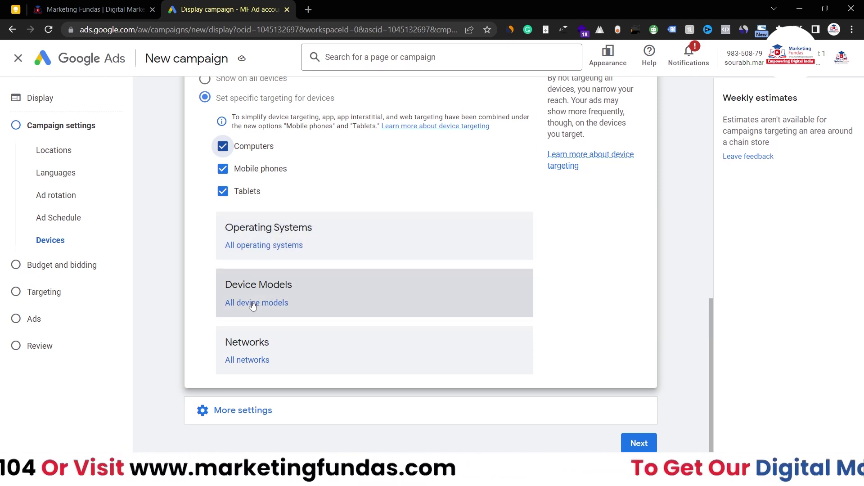
{"action": "scroll", "coordinate": [656, 231], "scroll_direction": "up", "scroll_amount": 2}
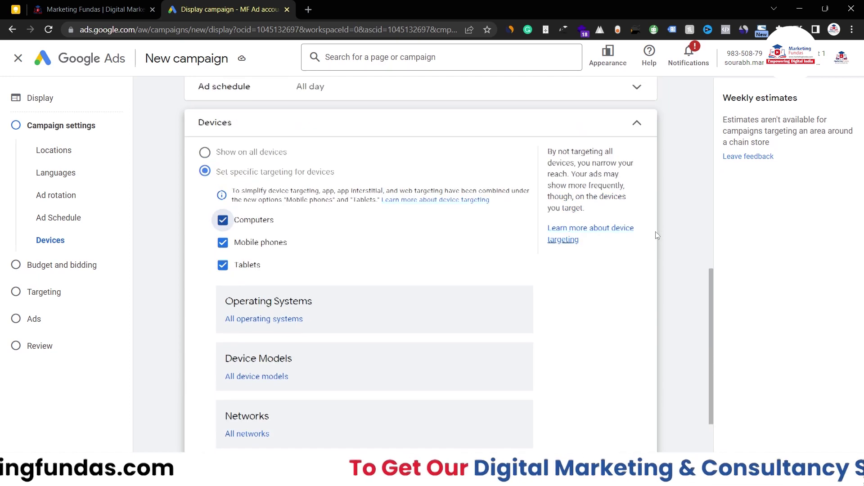
{"action": "left_click", "coordinate": [623, 124]}
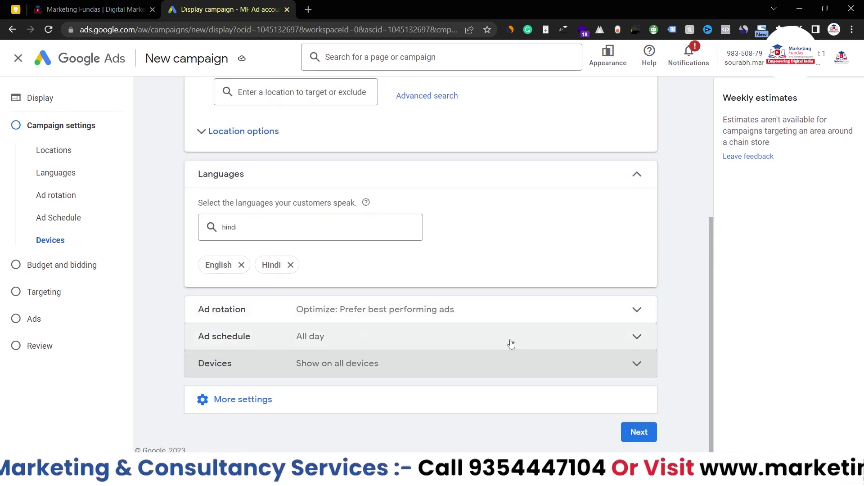
- Examine the tracking template and final URL suffix fields in the campaign URL options and close them
{"action": "left_click", "coordinate": [265, 402]}
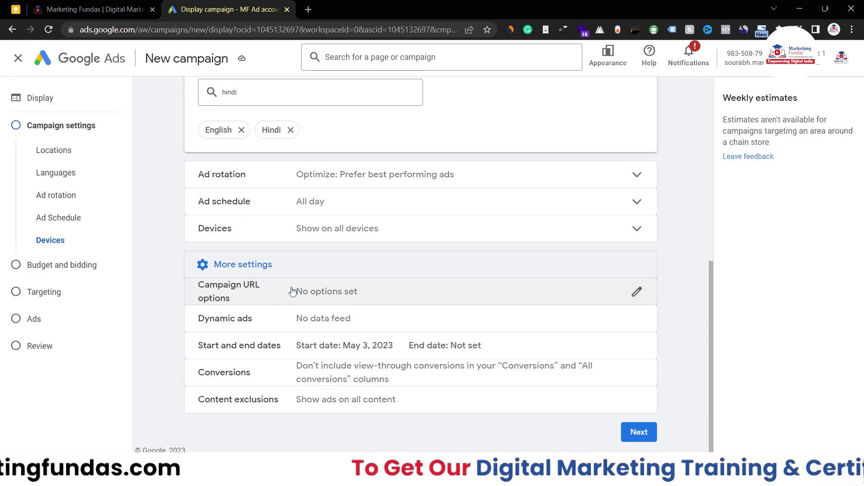
{"action": "left_click", "coordinate": [633, 293]}
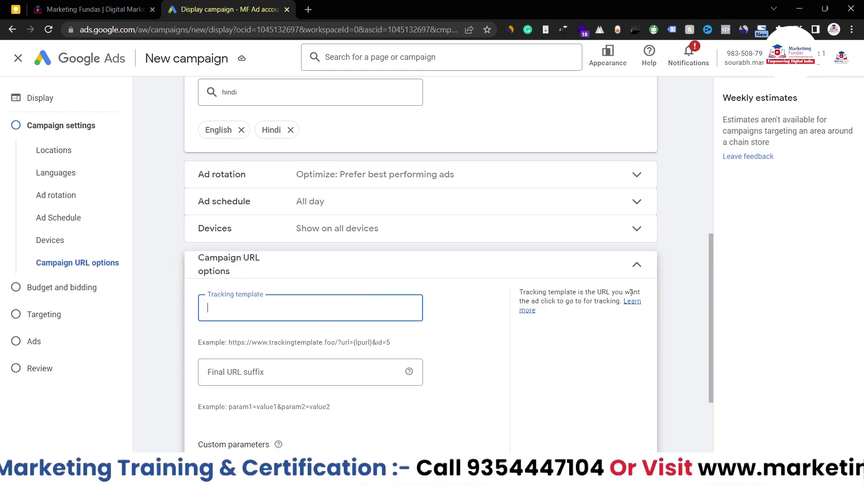
{"action": "left_click", "coordinate": [585, 271]}
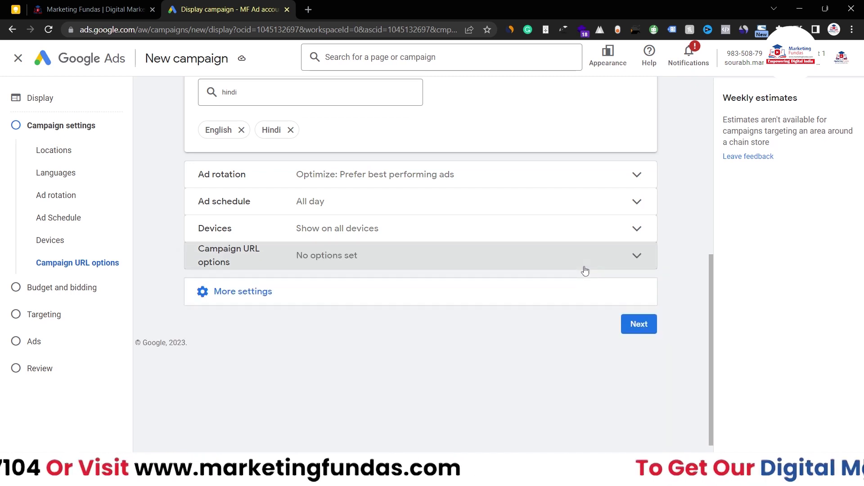
- Open the content exclusions and examine the content label, sensitive content and content type options
{"action": "left_click", "coordinate": [239, 290]}
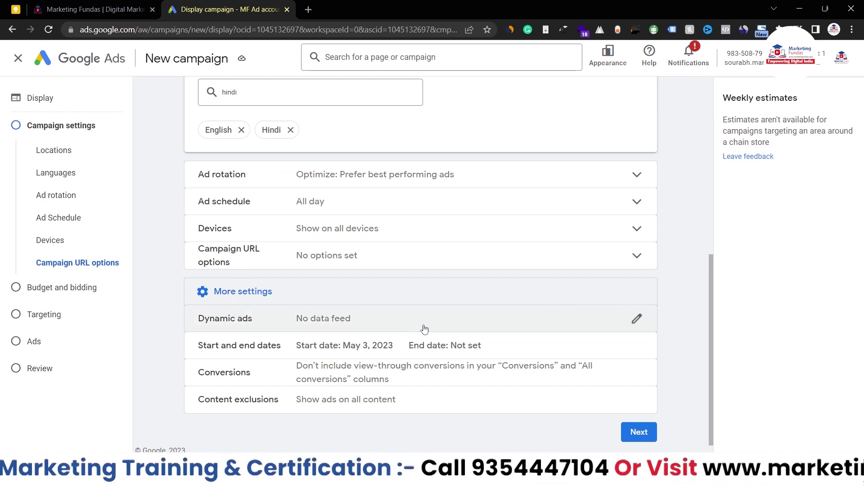
{"action": "scroll", "coordinate": [423, 329], "scroll_direction": "down", "scroll_amount": 1}
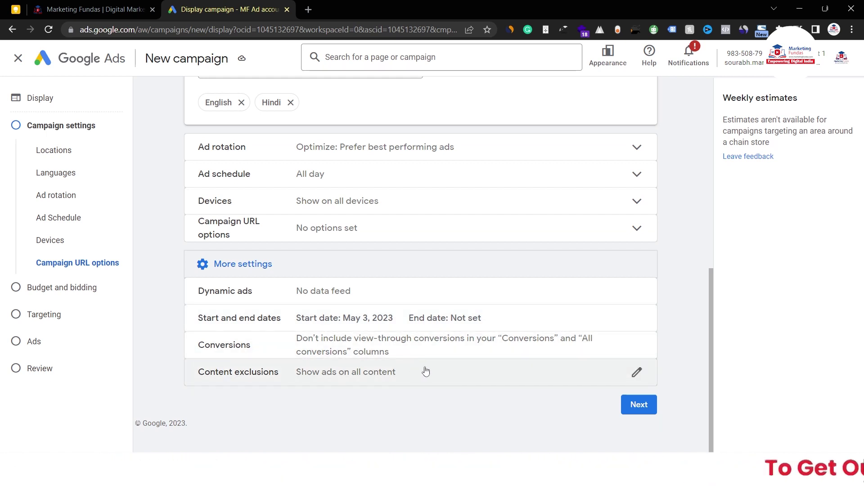
{"action": "left_click", "coordinate": [513, 329]}
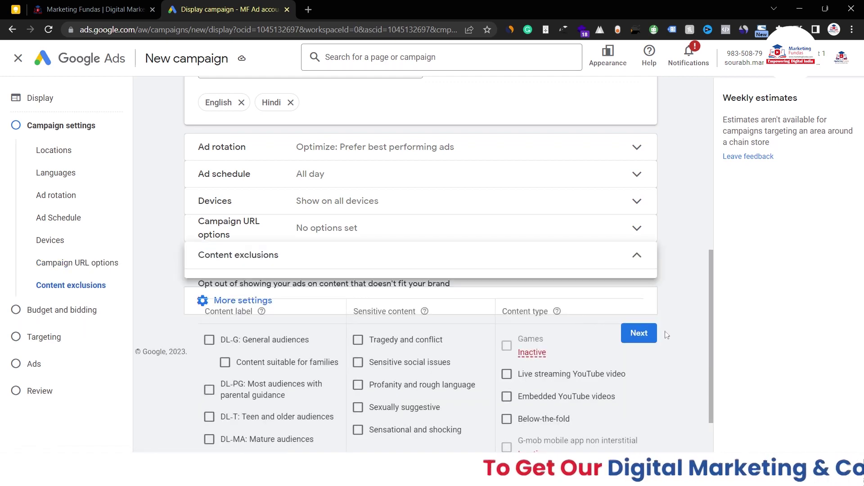
{"action": "scroll", "coordinate": [679, 345], "scroll_direction": "down", "scroll_amount": 3}
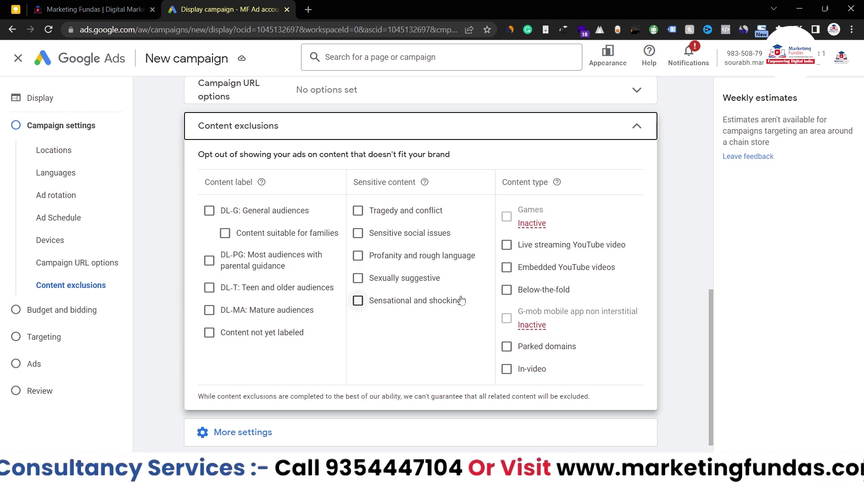
- Exclude embedded YouTube videos from the campaign's content types and continue to the budget and bidding stage
{"action": "mouse_move", "coordinate": [536, 317]}
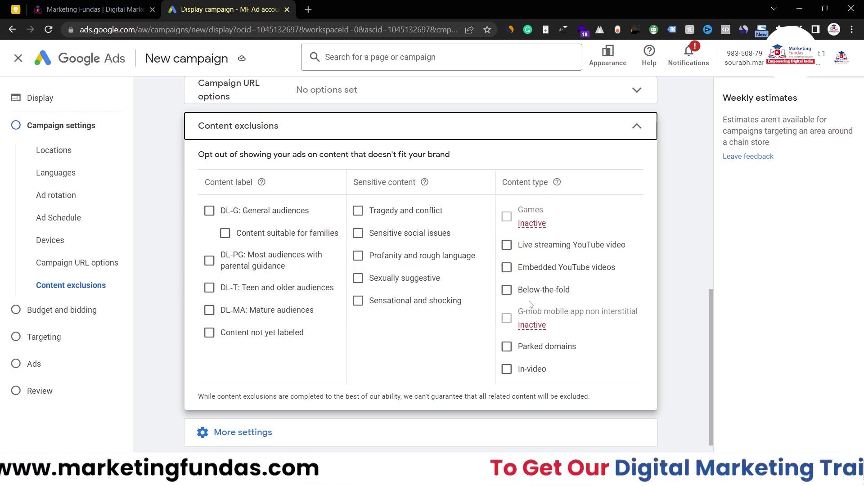
{"action": "left_click", "coordinate": [507, 269]}
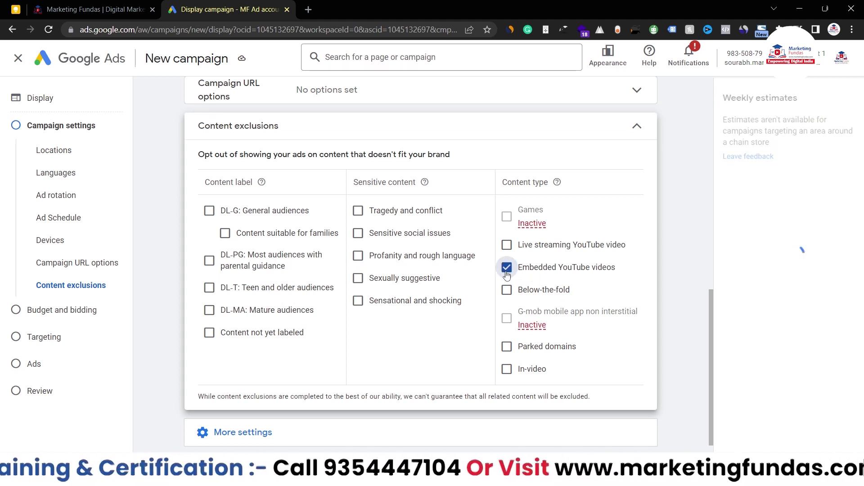
{"action": "left_click", "coordinate": [637, 130]}
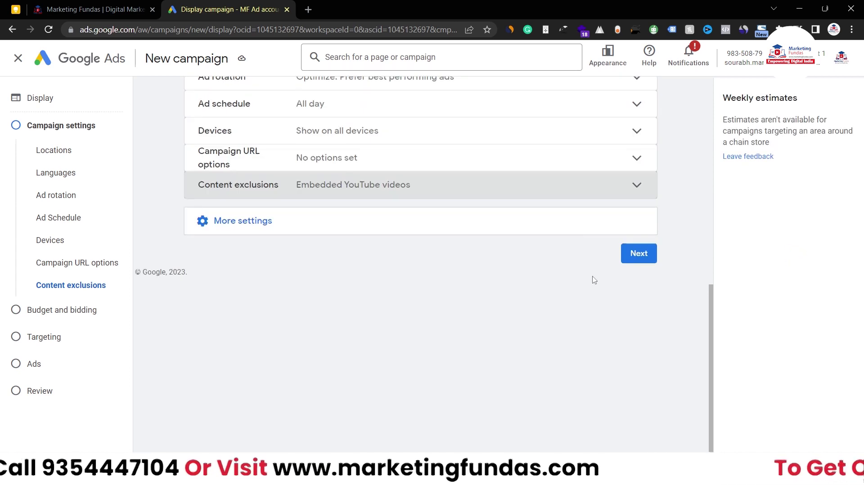
{"action": "scroll", "coordinate": [592, 280], "scroll_direction": "up", "scroll_amount": 1}
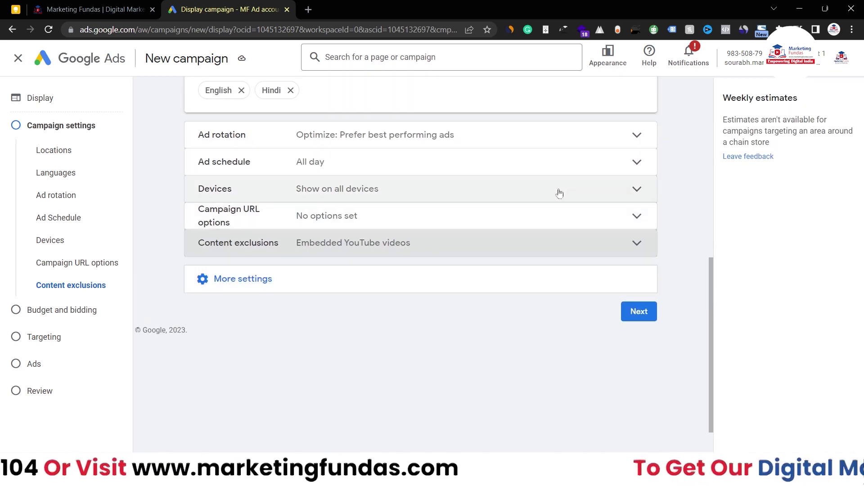
{"action": "left_click", "coordinate": [638, 310]}
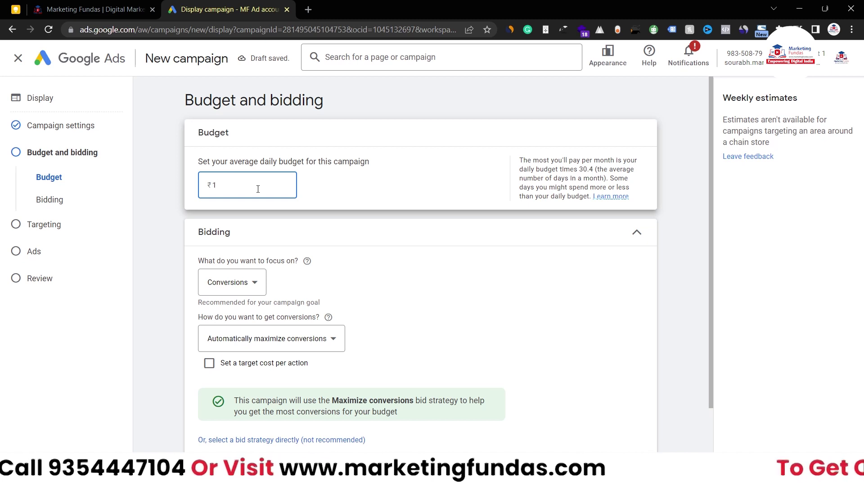
- Set the average daily budget to ₹1,600 and change the bidding focus to viewable impressions
{"action": "type", "text": "600"}
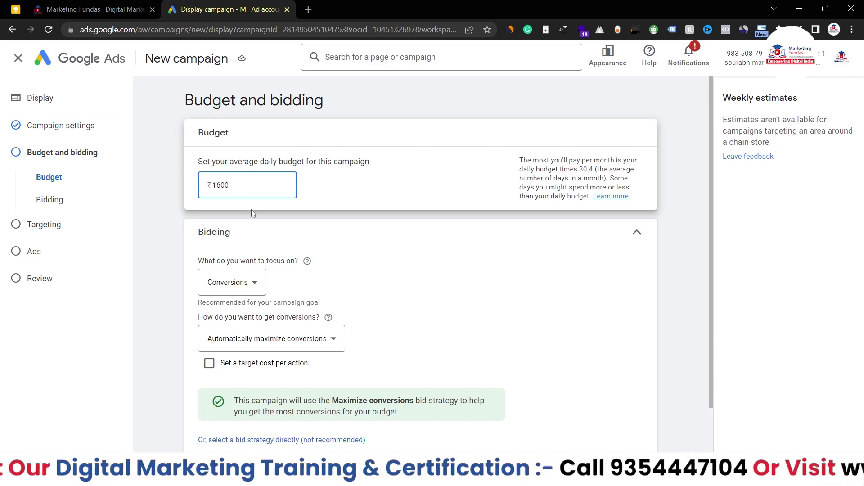
{"action": "left_click", "coordinate": [250, 284]}
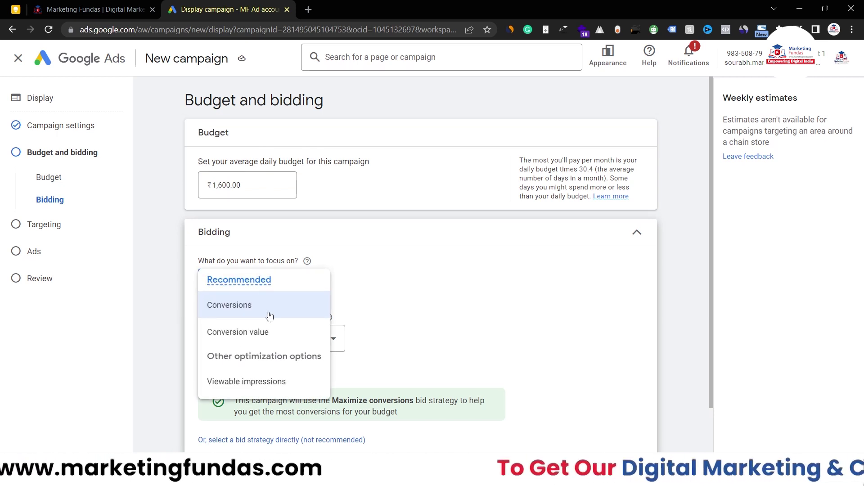
{"action": "left_click", "coordinate": [243, 382]}
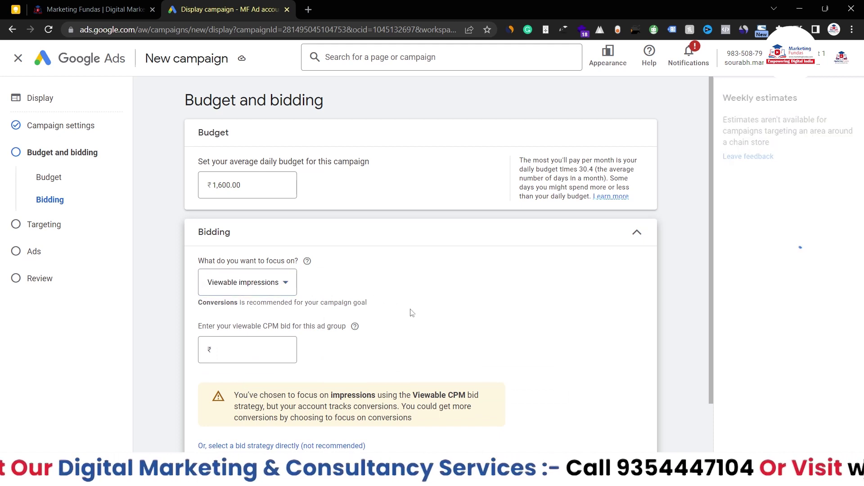
- Set the ad group's viewable CPM bid to ₹80 and continue to the targeting stage
{"action": "scroll", "coordinate": [412, 313], "scroll_direction": "down", "scroll_amount": 1}
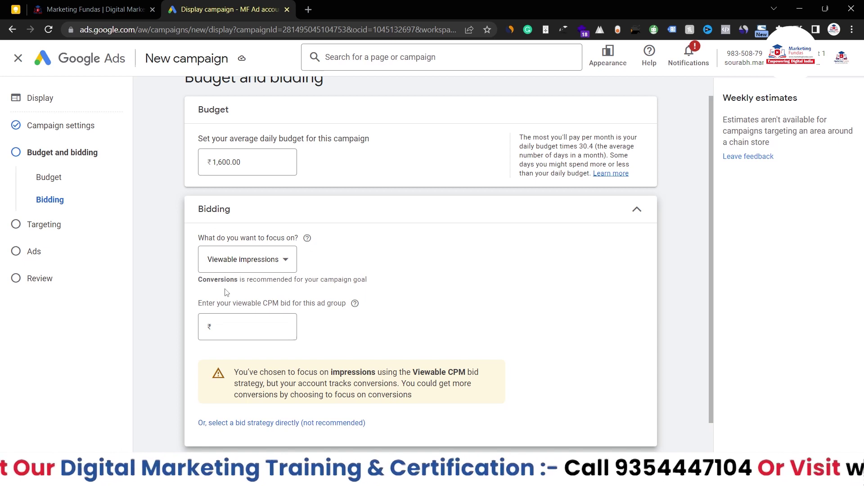
{"action": "scroll", "coordinate": [232, 300], "scroll_direction": "down", "scroll_amount": 1}
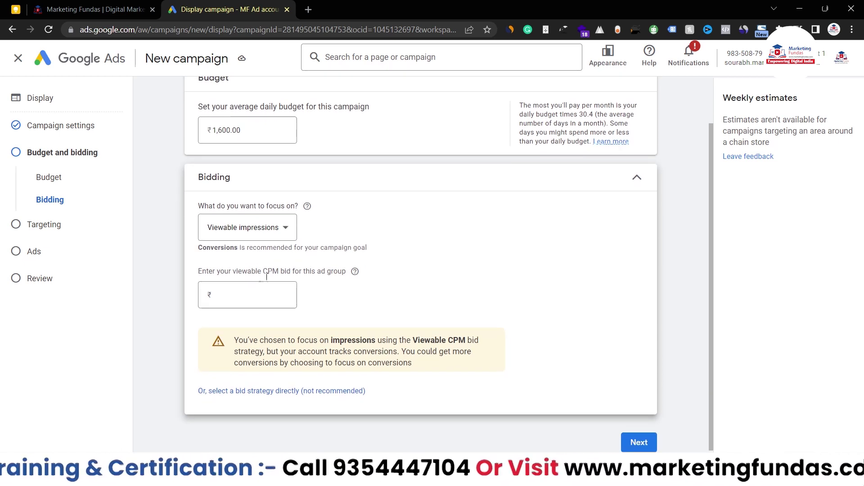
{"action": "left_click", "coordinate": [252, 297]}
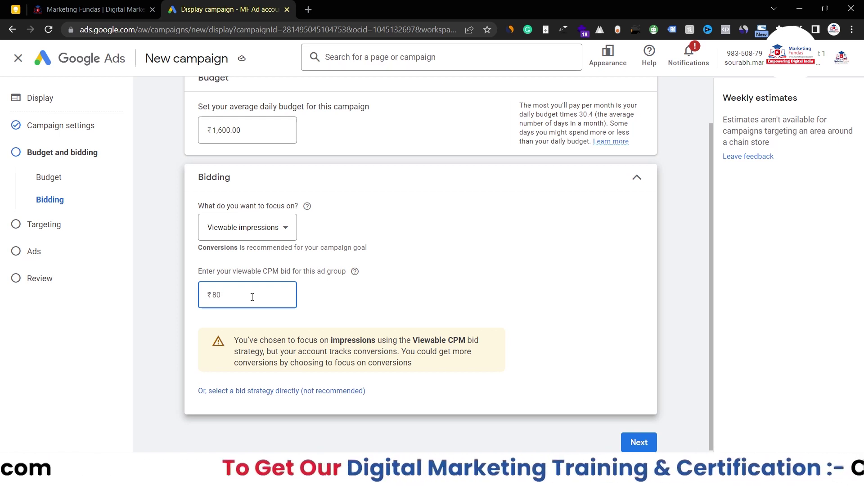
{"action": "left_click_drag", "start_coordinate": [252, 297], "coordinate": [207, 298]}
{"action": "left_click", "coordinate": [355, 297]}
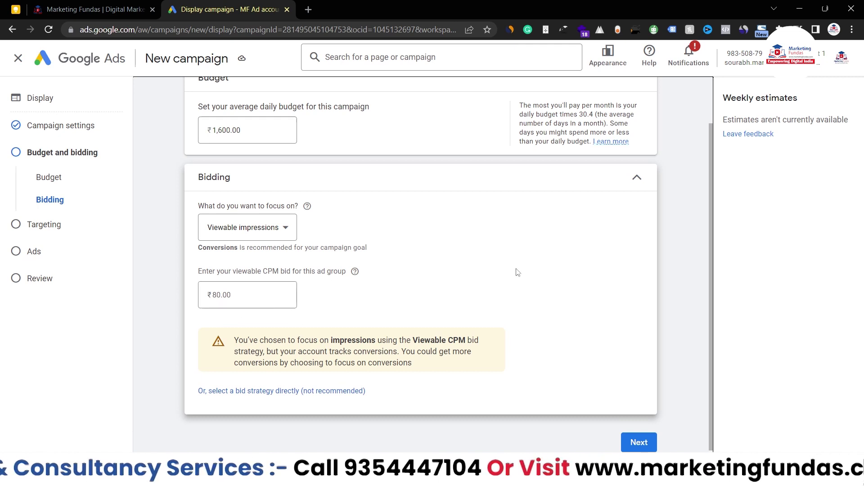
{"action": "left_click", "coordinate": [640, 443]}
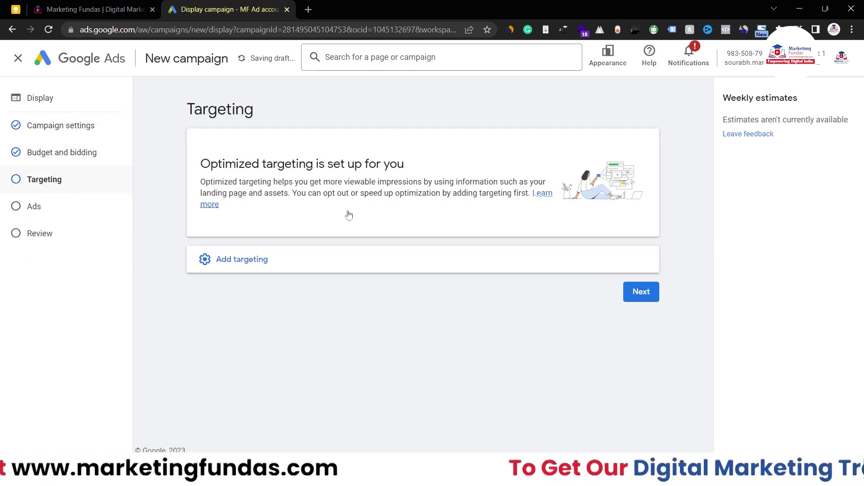
- Add demographic targeting that leaves out the ages 45 - 54, 55 - 64, 65+ and Unknown, and save it
{"action": "left_click", "coordinate": [234, 258]}
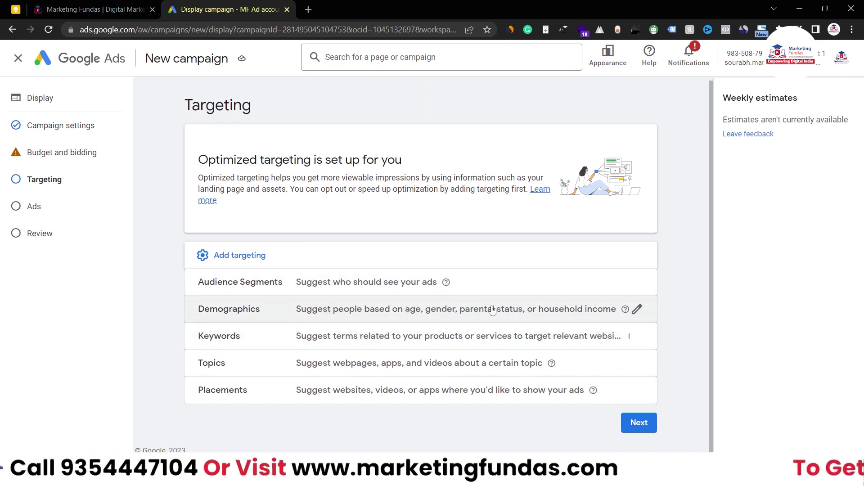
{"action": "left_click", "coordinate": [637, 310]}
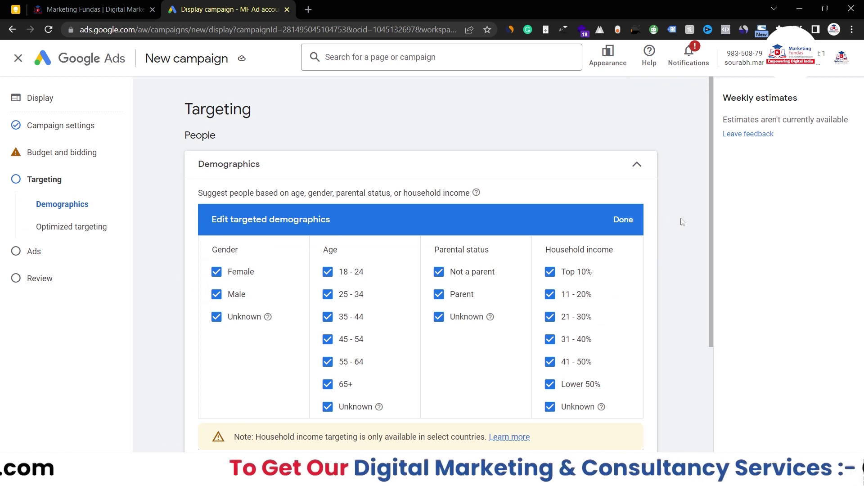
{"action": "scroll", "coordinate": [713, 246], "scroll_direction": "down", "scroll_amount": 1}
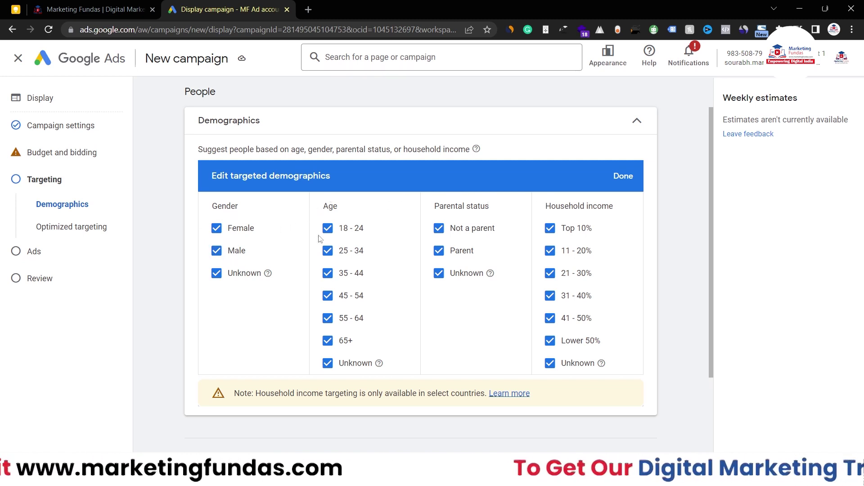
{"action": "left_click", "coordinate": [329, 344]}
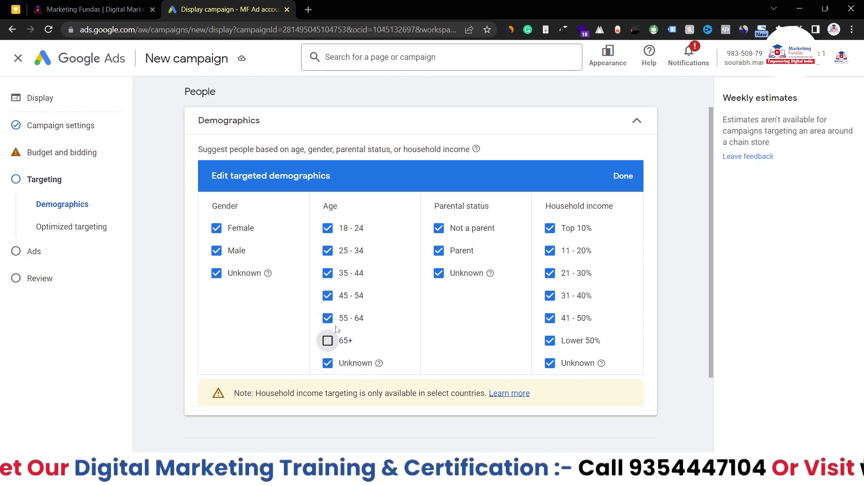
{"action": "left_click", "coordinate": [330, 320]}
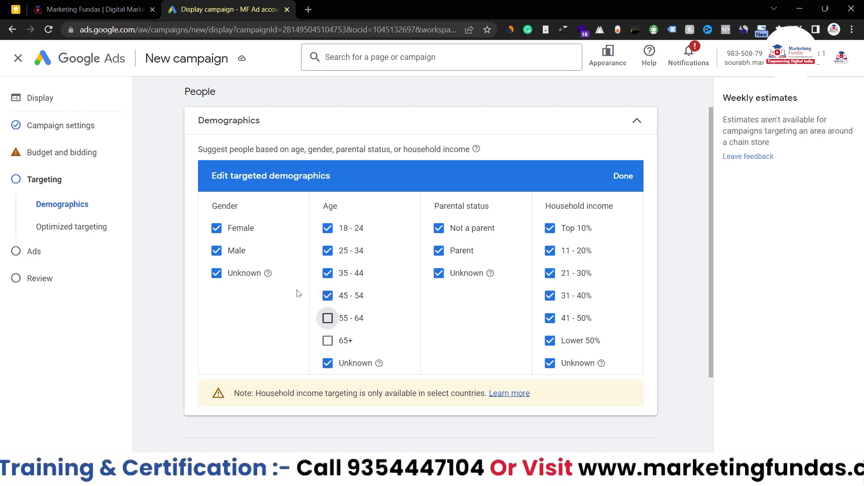
{"action": "left_click", "coordinate": [328, 297]}
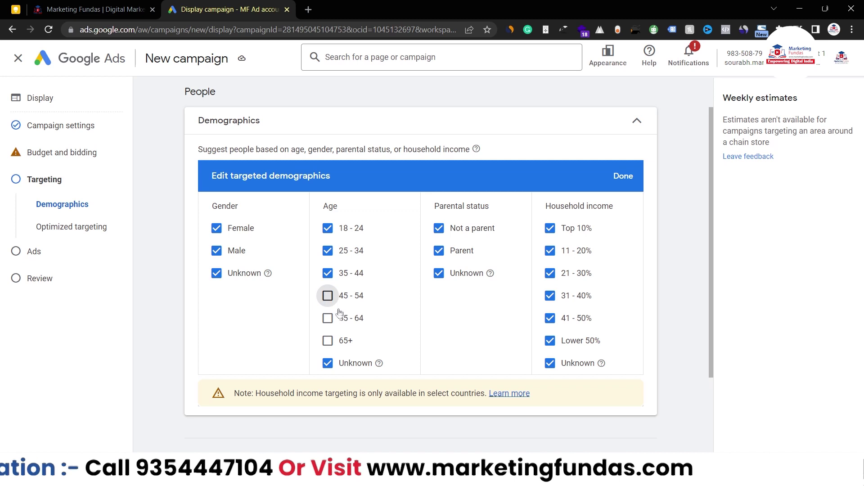
{"action": "left_click", "coordinate": [328, 365]}
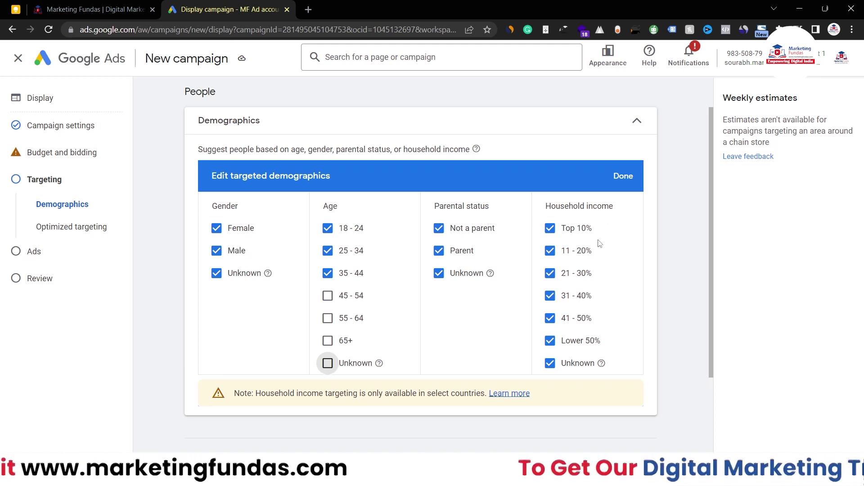
{"action": "left_click", "coordinate": [624, 176]}
- Open audience segment targeting, look through the suggested segments and close the editor without selecting any
{"action": "left_click", "coordinate": [255, 384]}
{"action": "scroll", "coordinate": [570, 293], "scroll_direction": "down", "scroll_amount": 2}
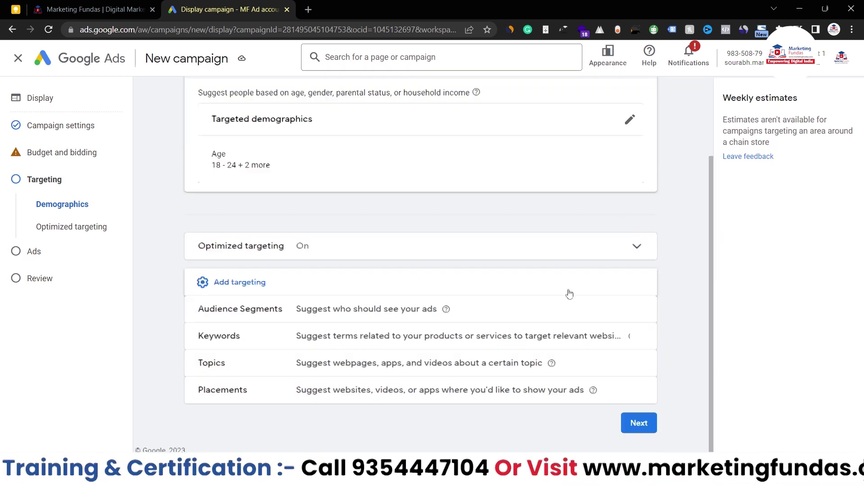
{"action": "left_click", "coordinate": [310, 306]}
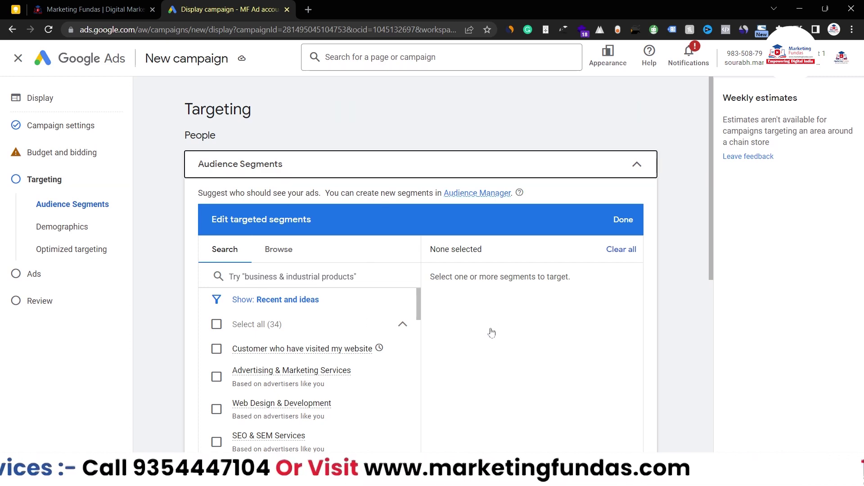
{"action": "scroll", "coordinate": [490, 332], "scroll_direction": "down", "scroll_amount": 2}
{"action": "scroll", "coordinate": [333, 269], "scroll_direction": "down", "scroll_amount": 1}
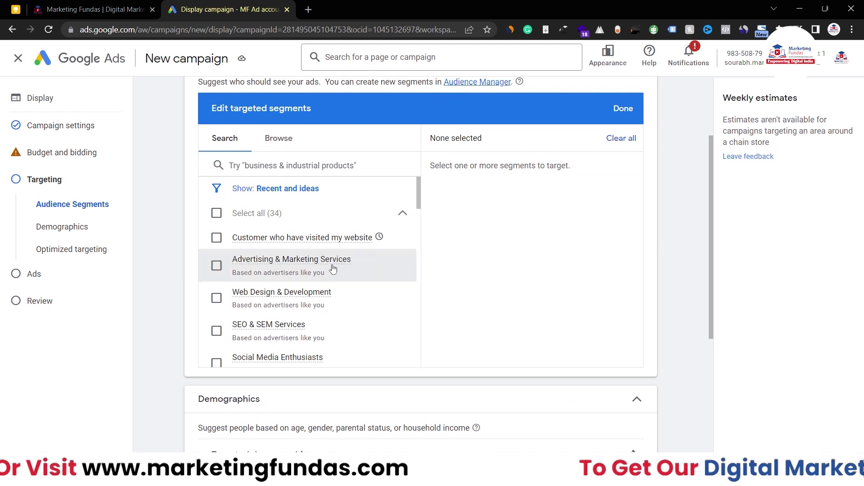
{"action": "scroll", "coordinate": [333, 269], "scroll_direction": "down", "scroll_amount": 1}
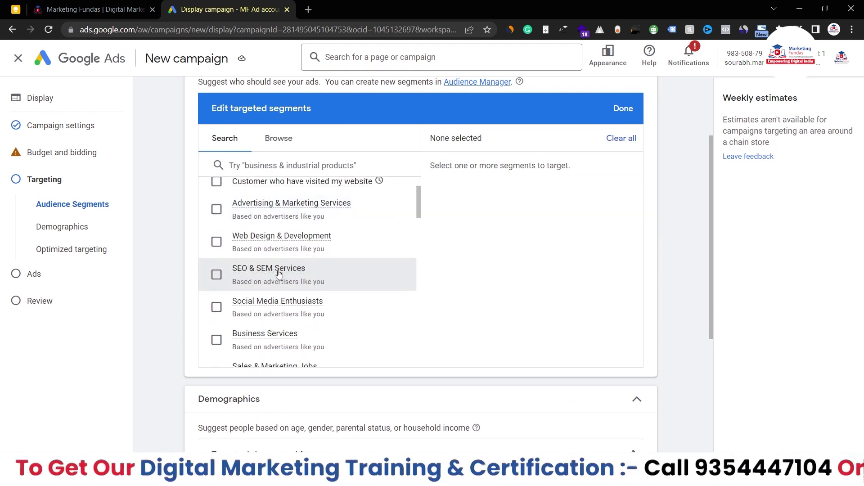
{"action": "mouse_move", "coordinate": [238, 311]}
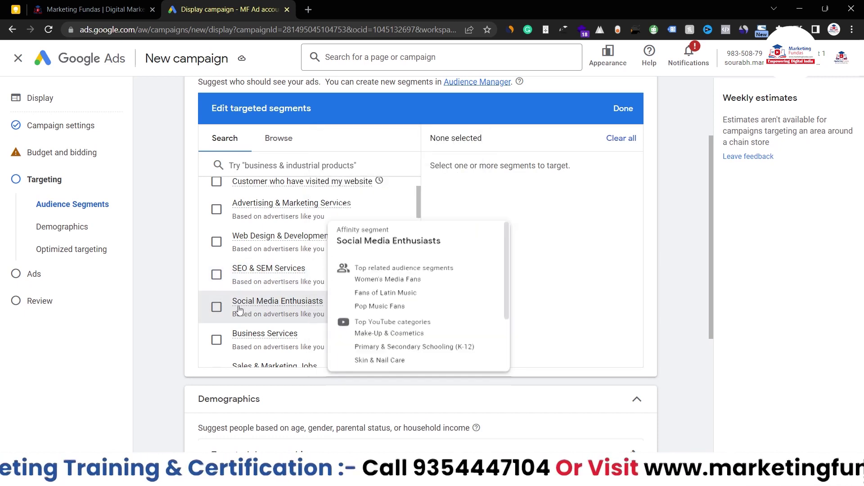
{"action": "scroll", "coordinate": [252, 309], "scroll_direction": "down", "scroll_amount": 2}
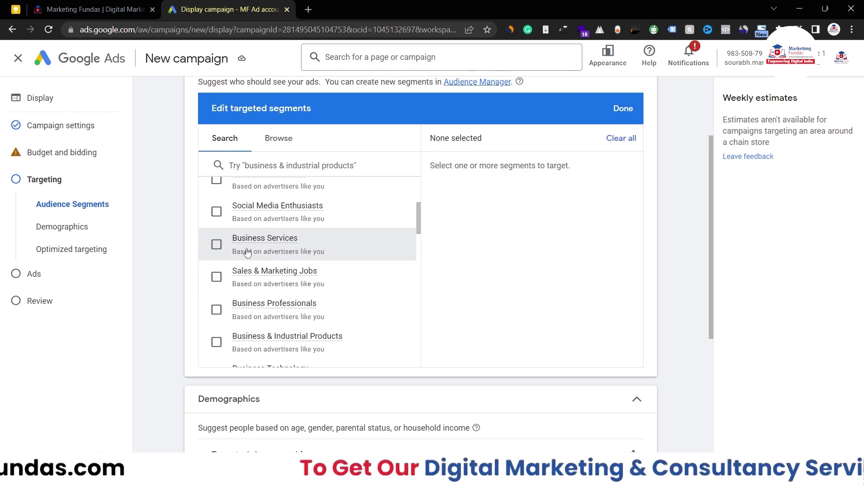
{"action": "scroll", "coordinate": [289, 285], "scroll_direction": "up", "scroll_amount": 6}
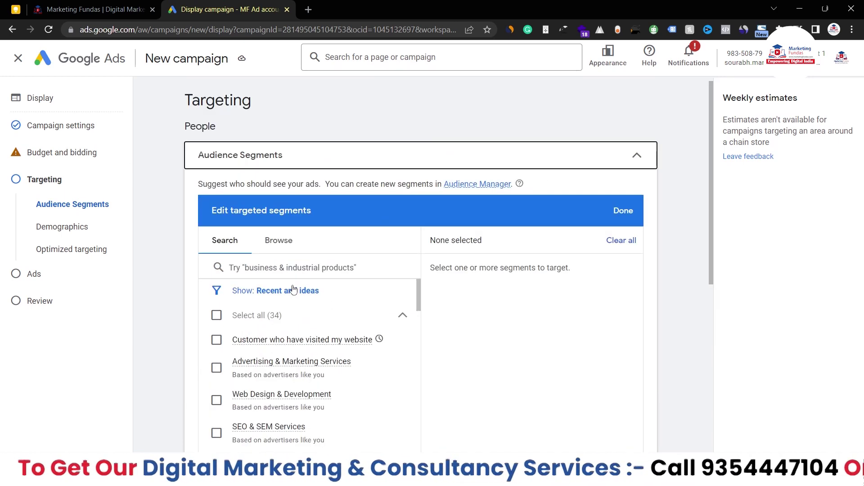
{"action": "scroll", "coordinate": [263, 312], "scroll_direction": "down", "scroll_amount": 1}
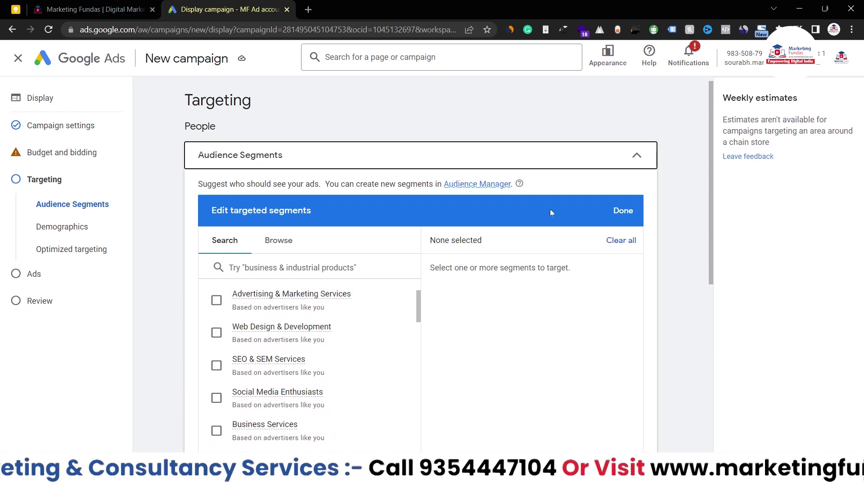
{"action": "left_click", "coordinate": [614, 214]}
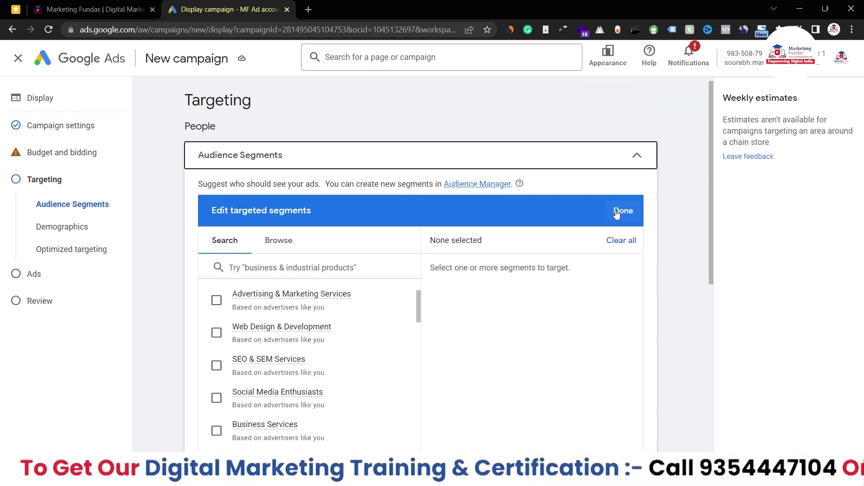
- Add keyword targeting under the campaign's content targeting and open the targeted keywords for editing
{"action": "scroll", "coordinate": [269, 327], "scroll_direction": "down", "scroll_amount": 2}
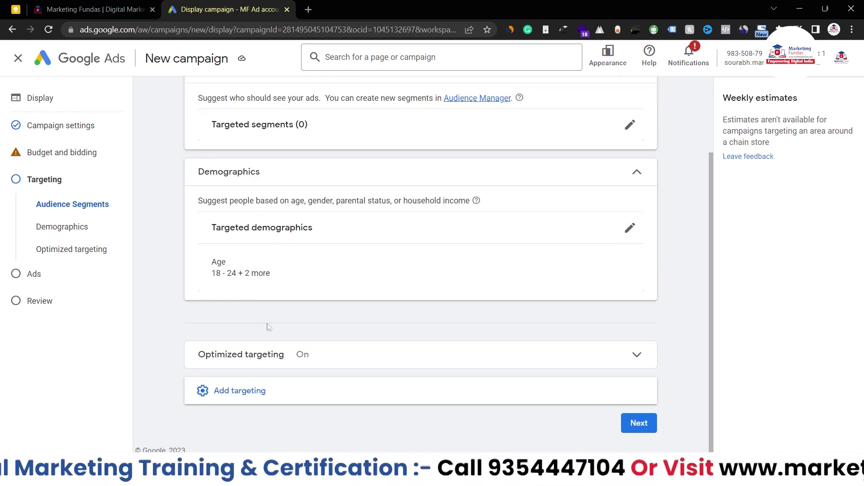
{"action": "left_click", "coordinate": [290, 390]}
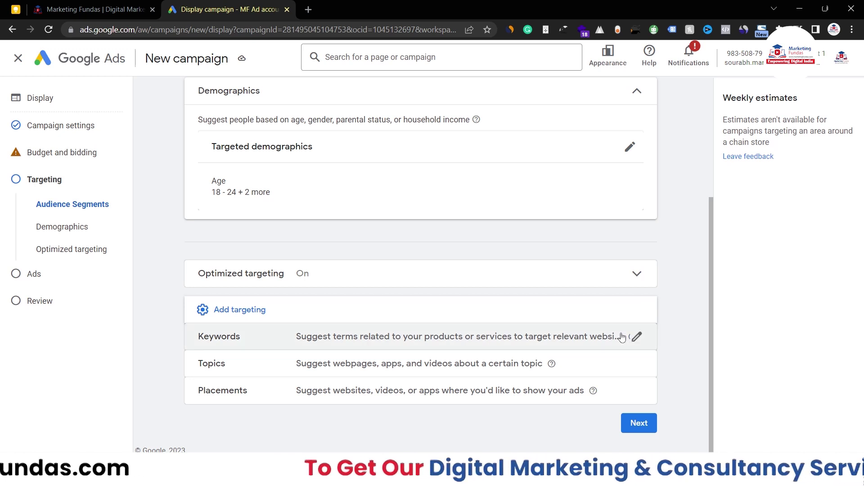
{"action": "mouse_move", "coordinate": [628, 338]}
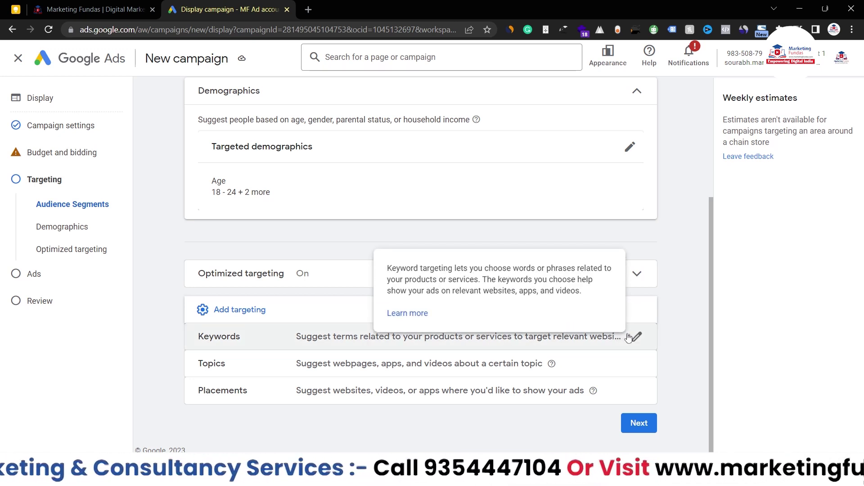
{"action": "left_click", "coordinate": [637, 337]}
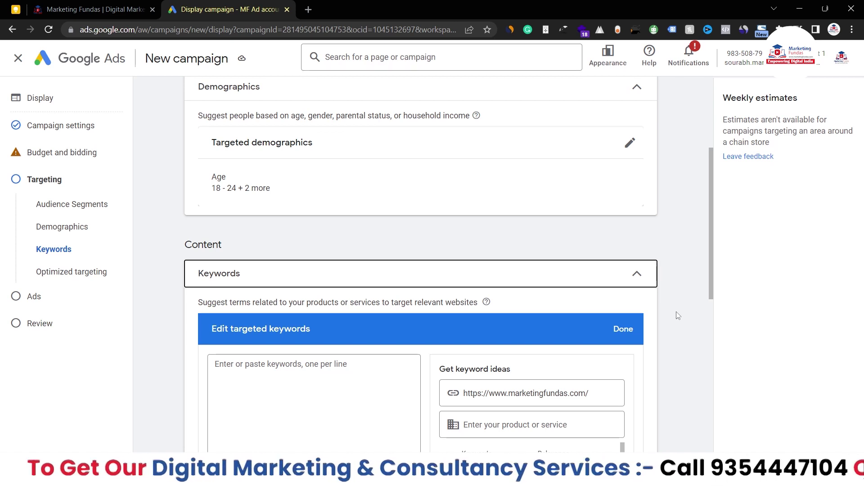
- Examine the keyword ideas for the website and the keyword setting options, and close the keyword editor without adding any
{"action": "scroll", "coordinate": [676, 311], "scroll_direction": "down", "scroll_amount": 2}
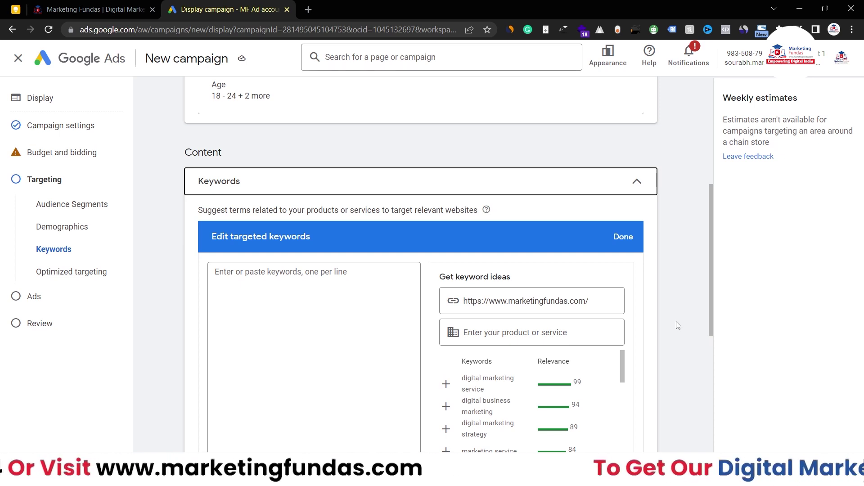
{"action": "scroll", "coordinate": [676, 321], "scroll_direction": "down", "scroll_amount": 3}
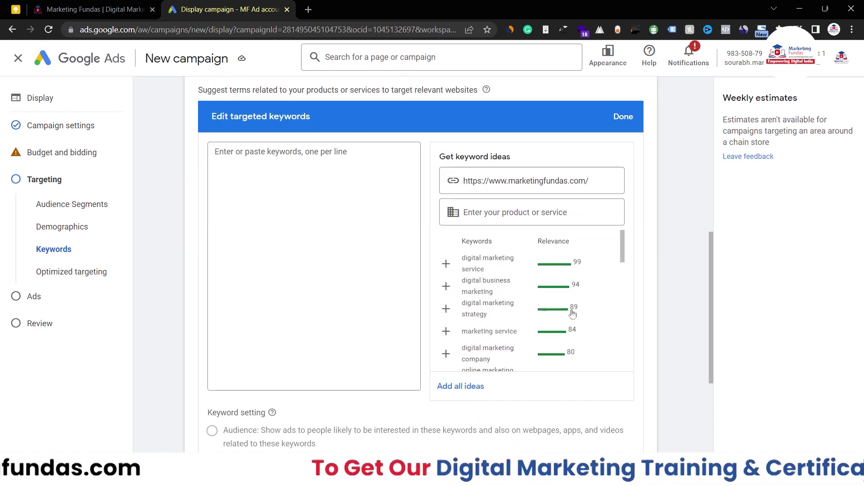
{"action": "scroll", "coordinate": [573, 315], "scroll_direction": "down", "scroll_amount": 8}
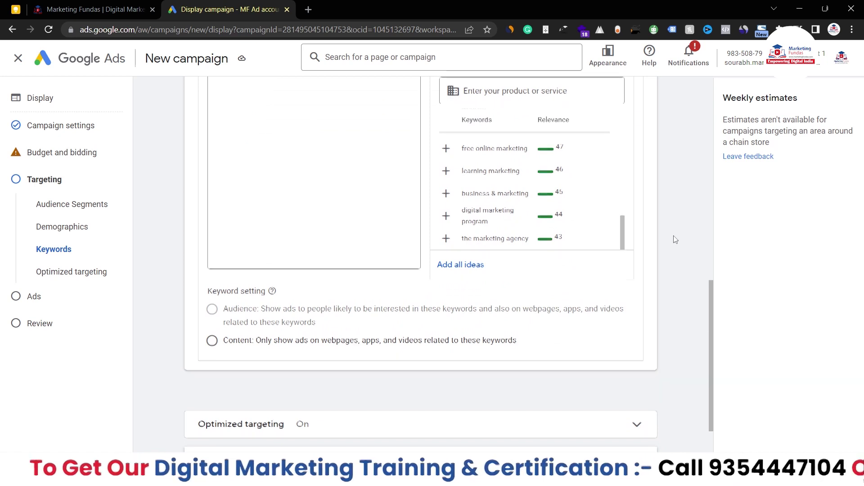
{"action": "scroll", "coordinate": [676, 239], "scroll_direction": "up", "scroll_amount": 1}
{"action": "left_click_drag", "start_coordinate": [594, 110], "coordinate": [464, 110]}
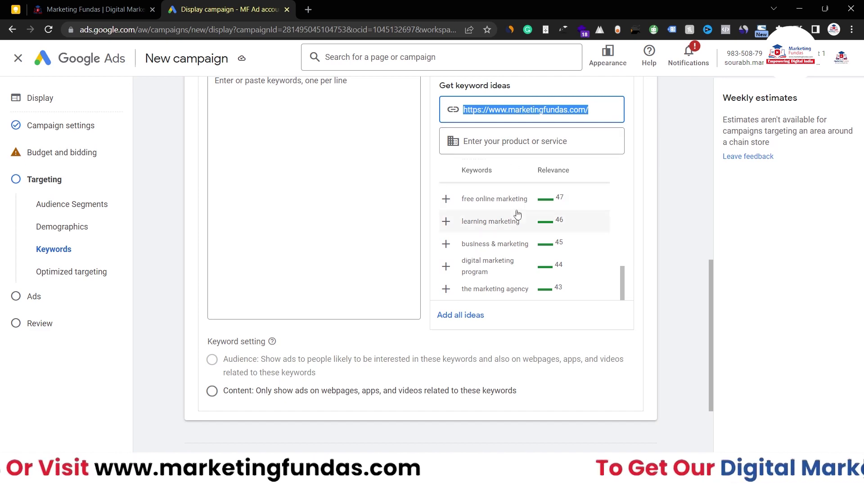
{"action": "scroll", "coordinate": [518, 202], "scroll_direction": "up", "scroll_amount": 5}
{"action": "scroll", "coordinate": [518, 214], "scroll_direction": "up", "scroll_amount": 2}
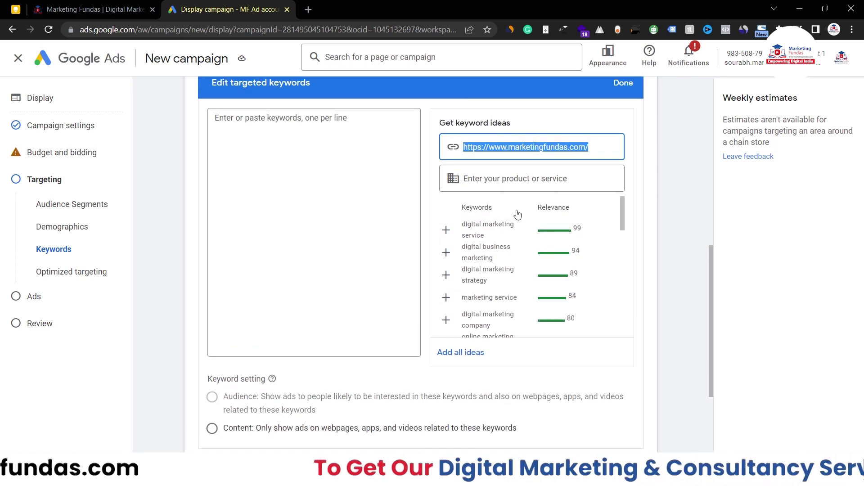
{"action": "scroll", "coordinate": [516, 252], "scroll_direction": "down", "scroll_amount": 8}
{"action": "scroll", "coordinate": [515, 256], "scroll_direction": "down", "scroll_amount": 2}
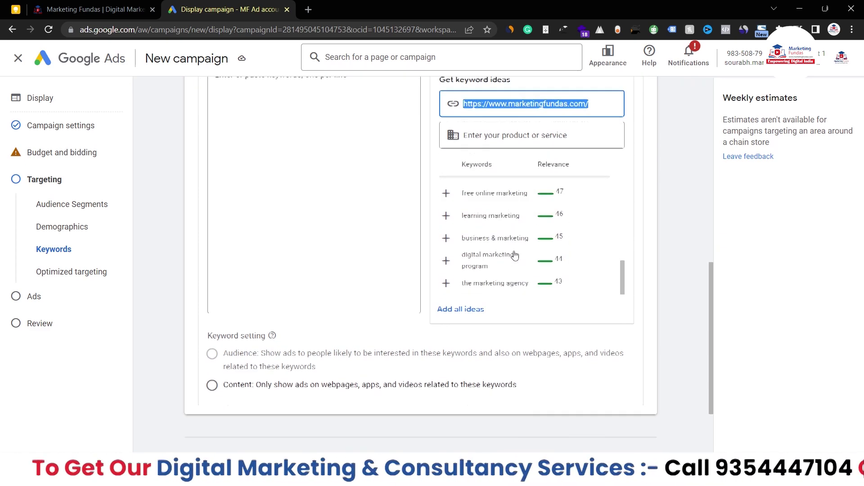
{"action": "scroll", "coordinate": [574, 316], "scroll_direction": "up", "scroll_amount": 10}
{"action": "scroll", "coordinate": [671, 308], "scroll_direction": "down", "scroll_amount": 5}
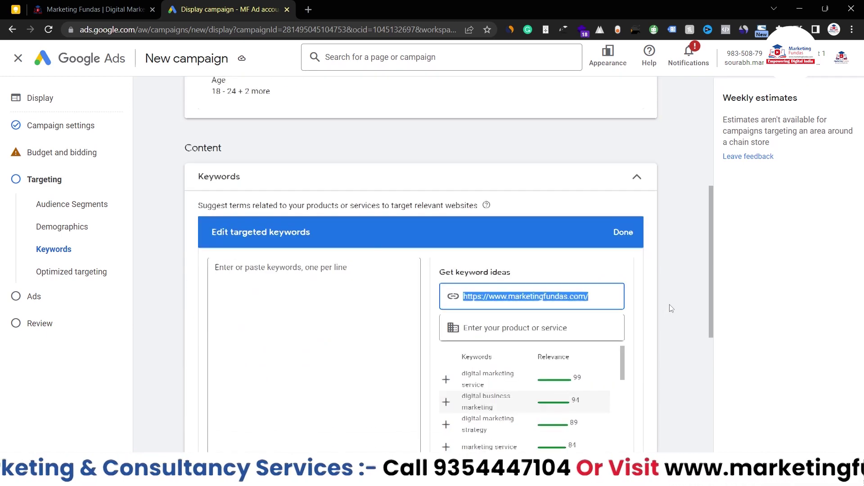
{"action": "scroll", "coordinate": [671, 303], "scroll_direction": "down", "scroll_amount": 2}
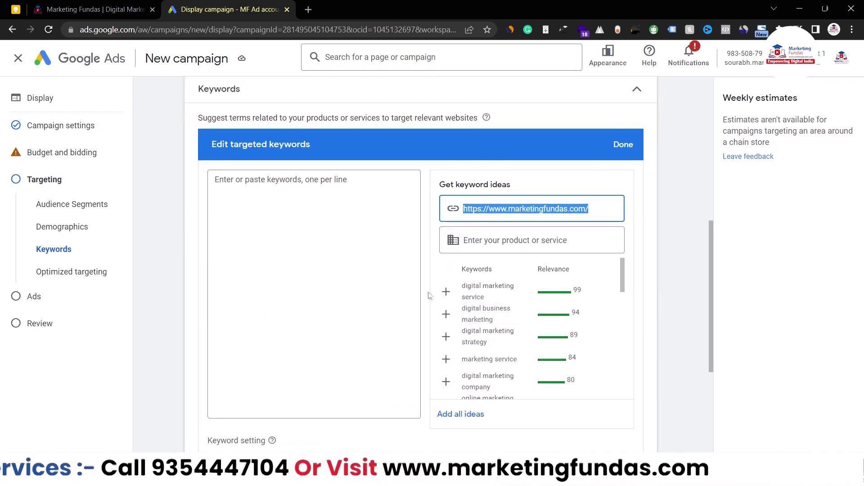
{"action": "scroll", "coordinate": [444, 344], "scroll_direction": "up", "scroll_amount": 1}
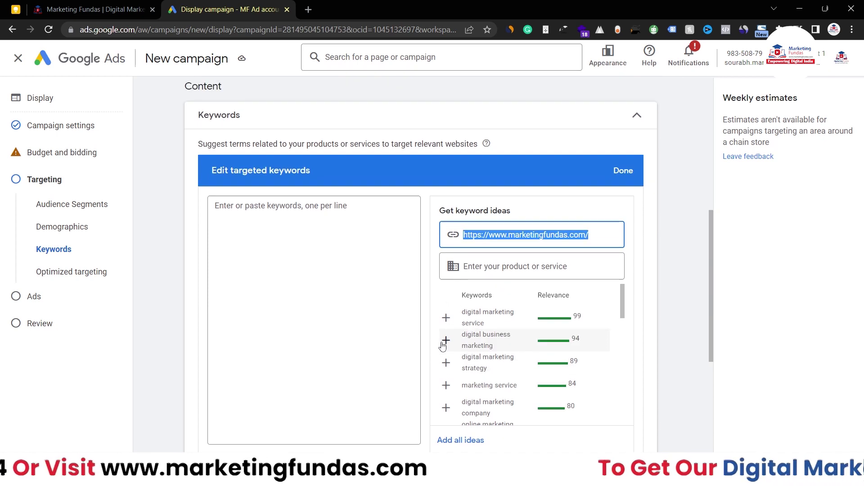
{"action": "left_click", "coordinate": [623, 171]}
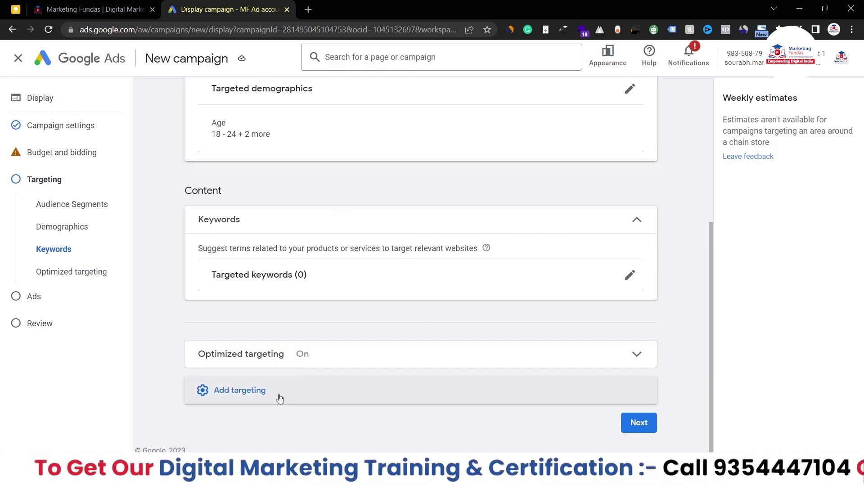
- Add topic targeting for Jobs & Education and Business & Industrial, and save it
{"action": "left_click", "coordinate": [279, 398]}
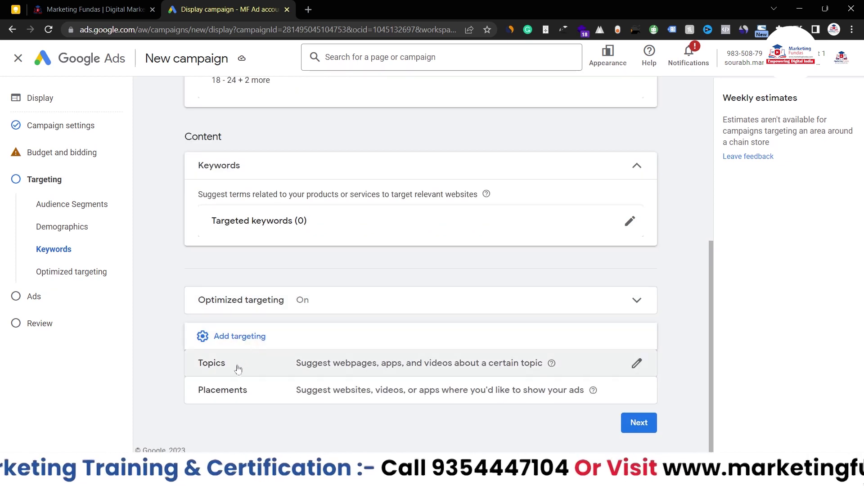
{"action": "left_click", "coordinate": [580, 370]}
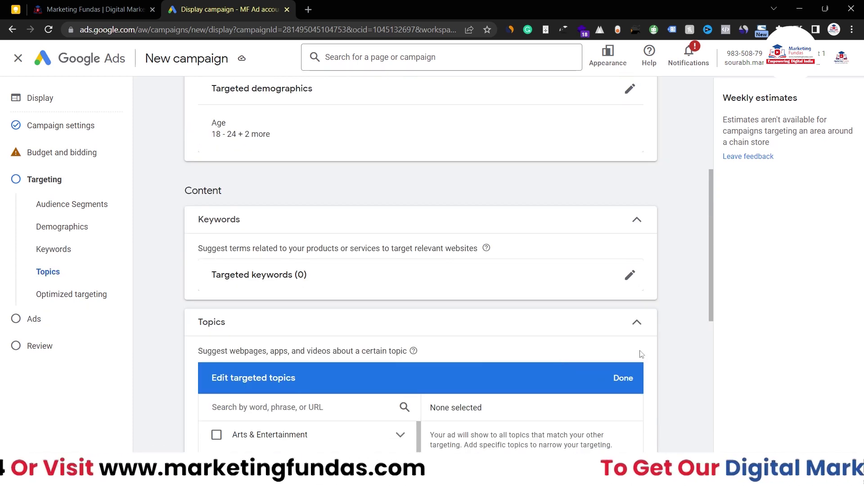
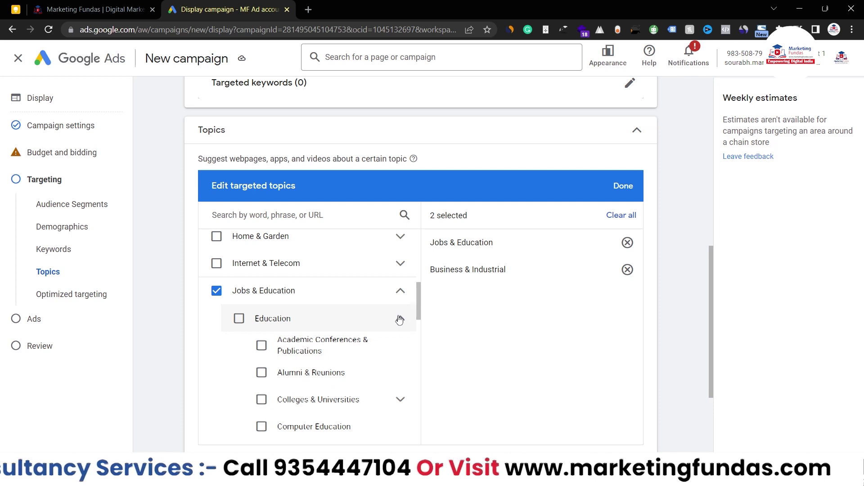
{"action": "left_click", "coordinate": [400, 318]}
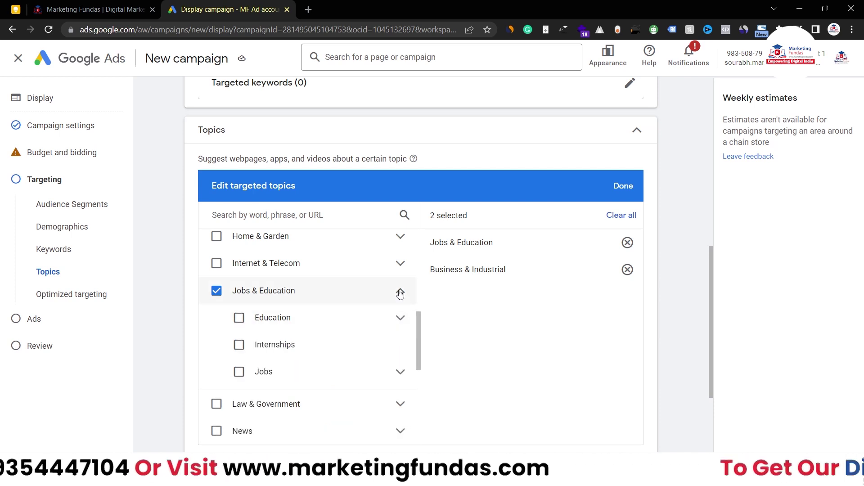
{"action": "left_click", "coordinate": [400, 293]}
{"action": "scroll", "coordinate": [338, 296], "scroll_direction": "up", "scroll_amount": 3}
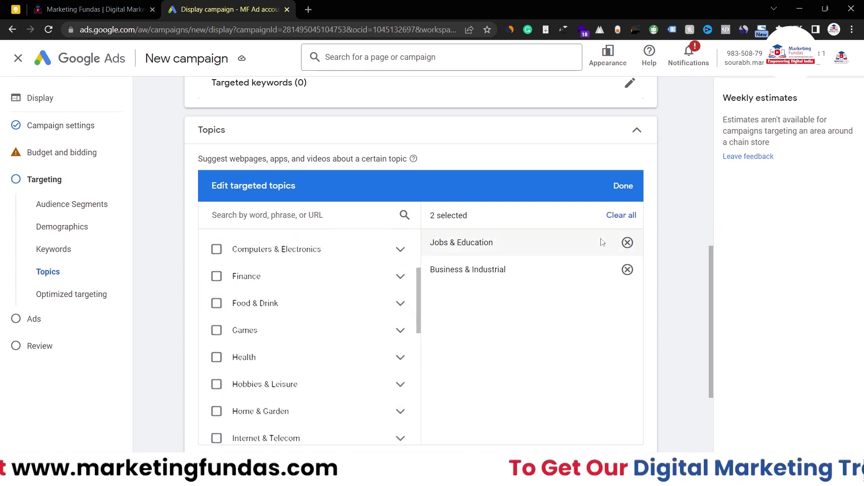
{"action": "left_click", "coordinate": [624, 187]}
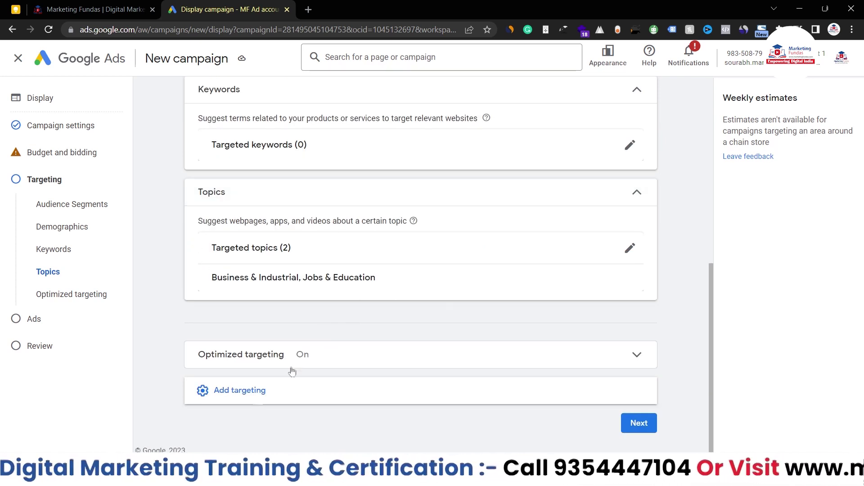
- Open placement targeting, look at its browse and manual entry options, and close the editor without selecting any placement
{"action": "left_click", "coordinate": [244, 402]}
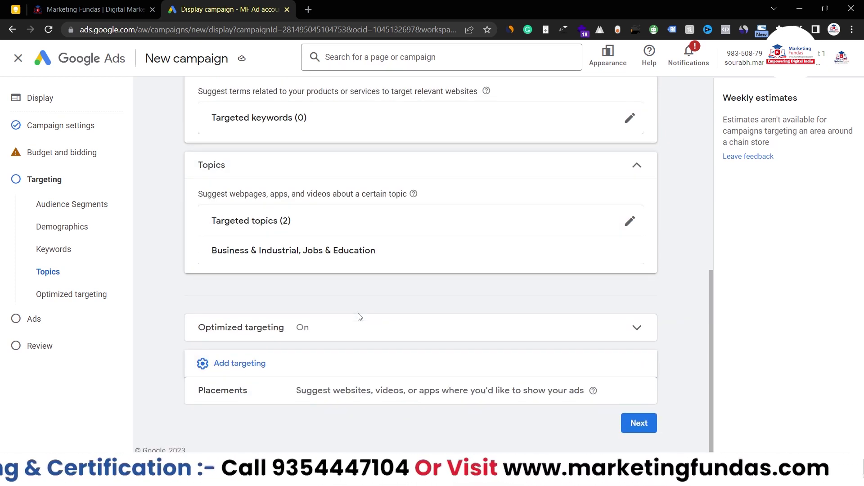
{"action": "left_click", "coordinate": [272, 389]}
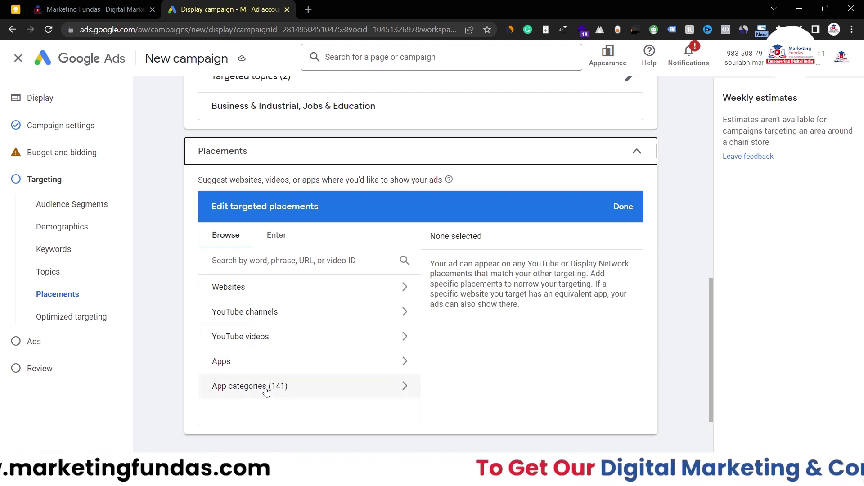
{"action": "left_click", "coordinate": [277, 235]}
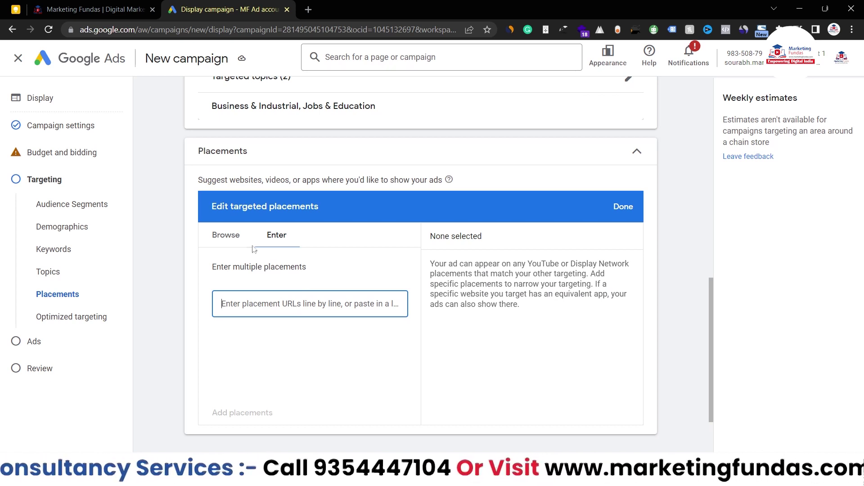
{"action": "left_click", "coordinate": [228, 235]}
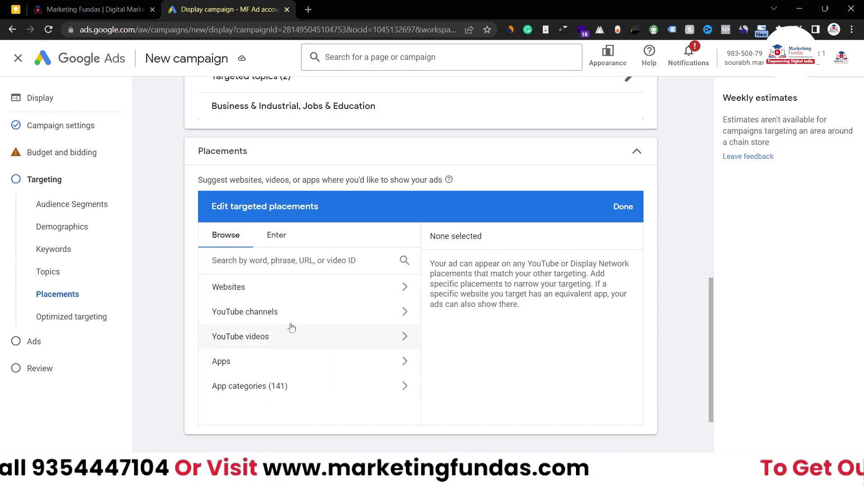
{"action": "left_click", "coordinate": [623, 207]}
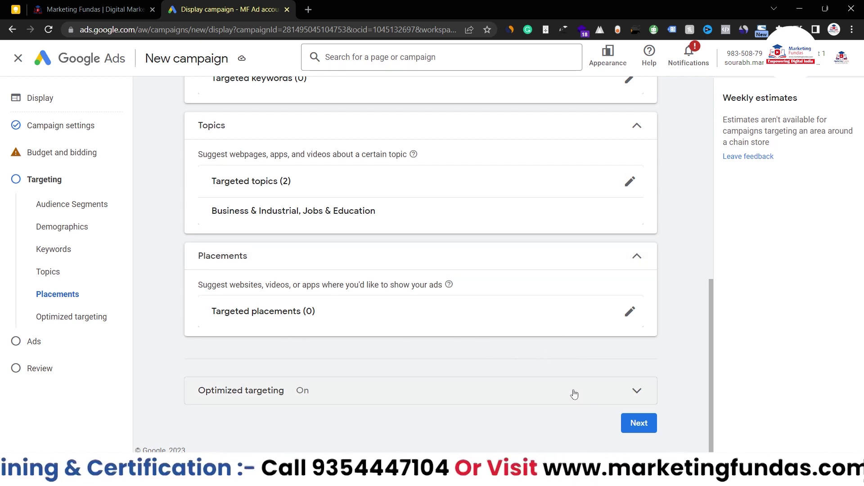
- Continue to the ad creation stage and check the responsive display ad's final URL
{"action": "left_click", "coordinate": [641, 425]}
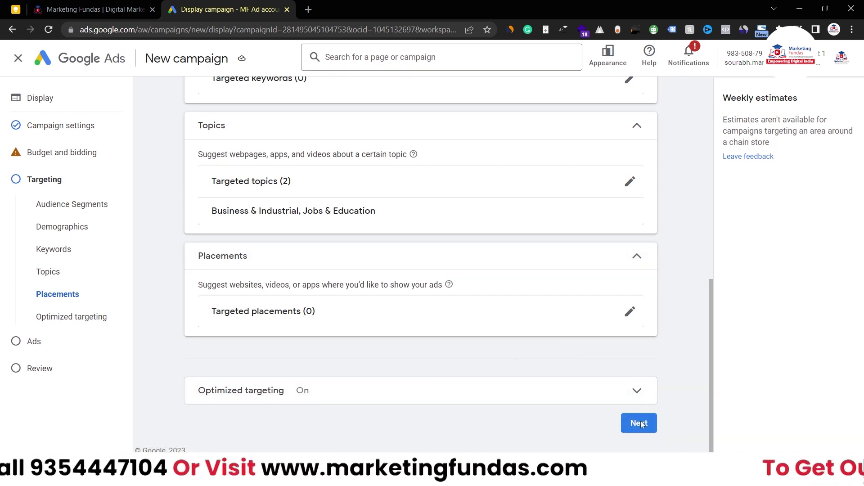
{"action": "scroll", "coordinate": [454, 238], "scroll_direction": "down", "scroll_amount": 3}
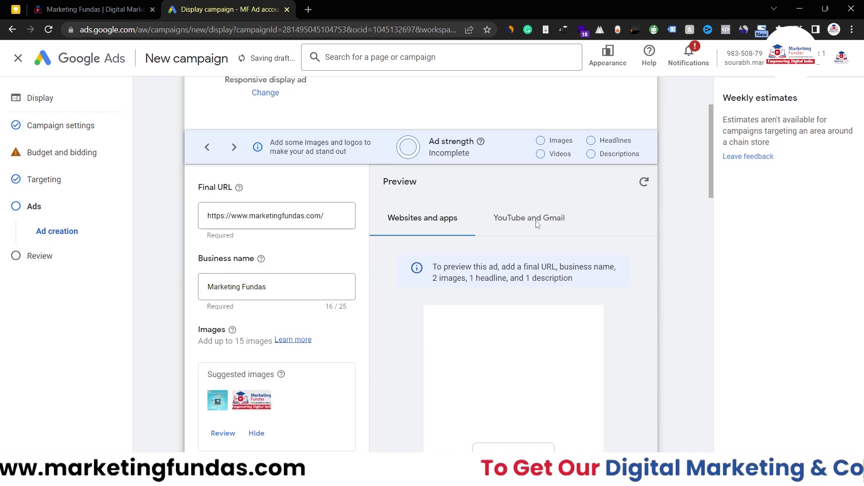
{"action": "left_click_drag", "start_coordinate": [710, 171], "coordinate": [710, 174]}
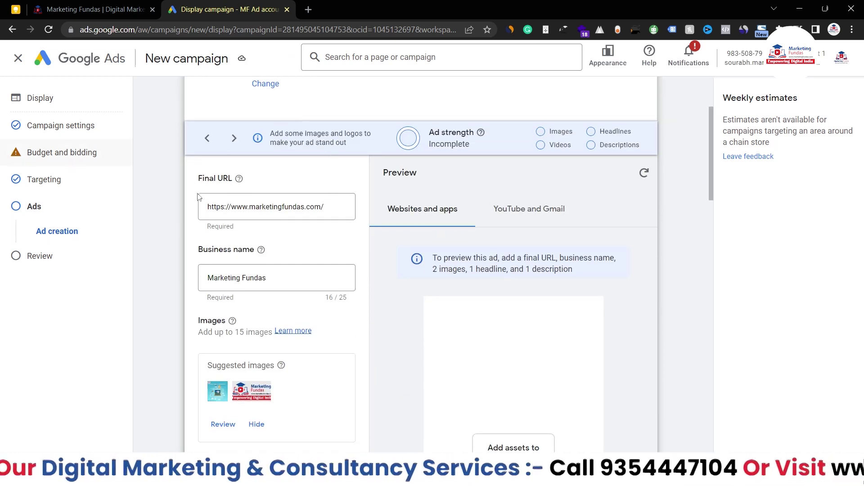
{"action": "left_click", "coordinate": [326, 206]}
{"action": "triple_click", "coordinate": [284, 209]}
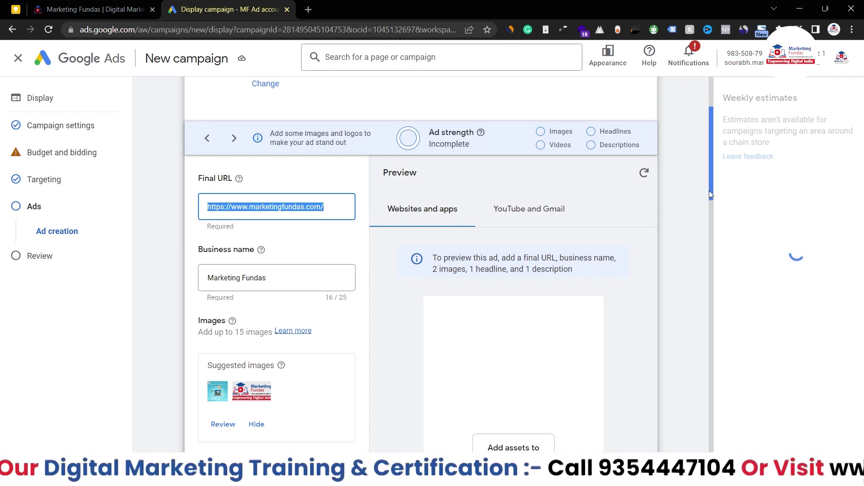
- Check the ad's image limit, open the image picker, and examine the asset library and upload options
{"action": "left_click_drag", "start_coordinate": [713, 195], "coordinate": [621, 236]}
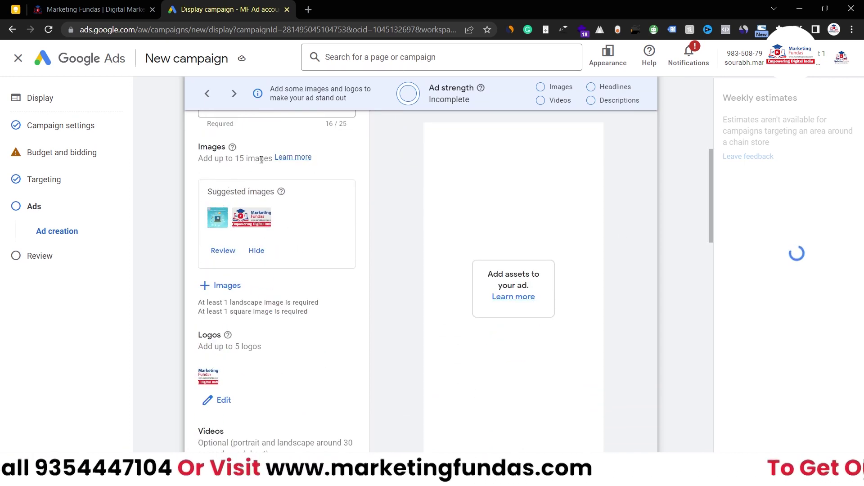
{"action": "left_click_drag", "start_coordinate": [235, 158], "coordinate": [271, 159]}
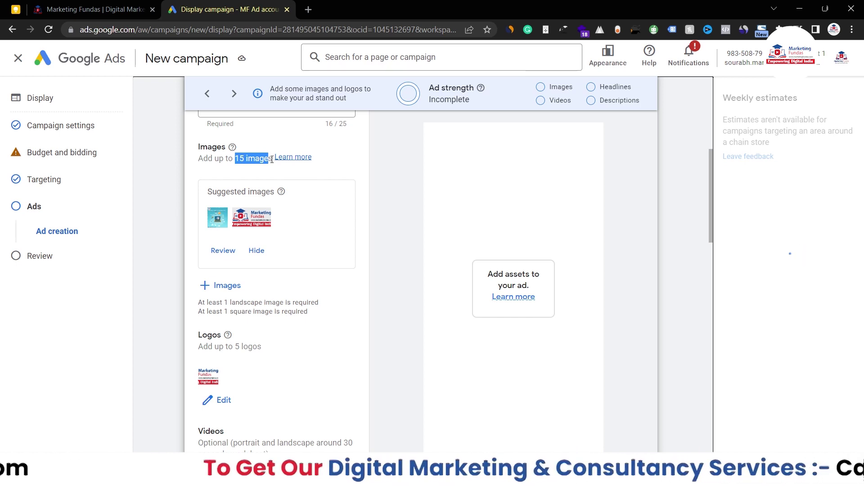
{"action": "left_click", "coordinate": [272, 159]}
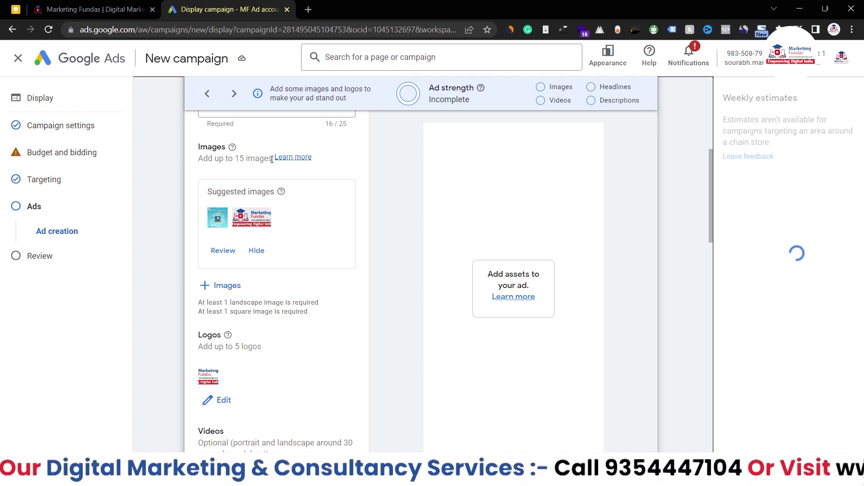
{"action": "left_click_drag", "start_coordinate": [272, 159], "coordinate": [236, 159]}
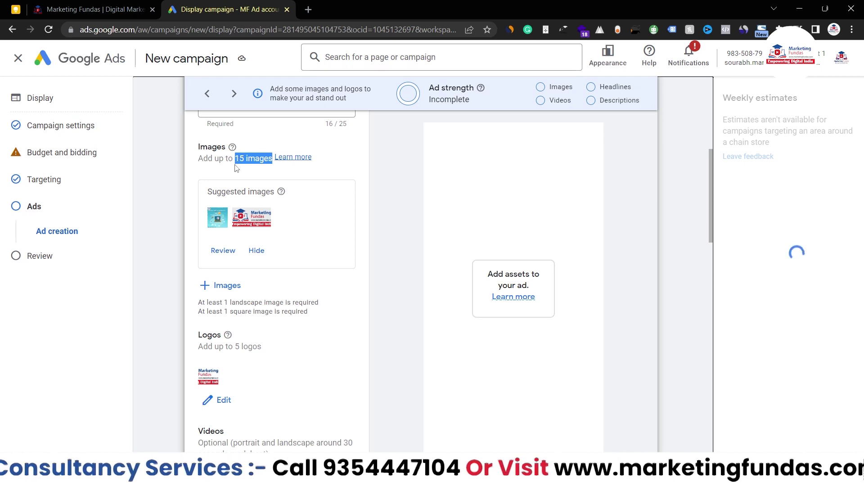
{"action": "left_click", "coordinate": [237, 168]}
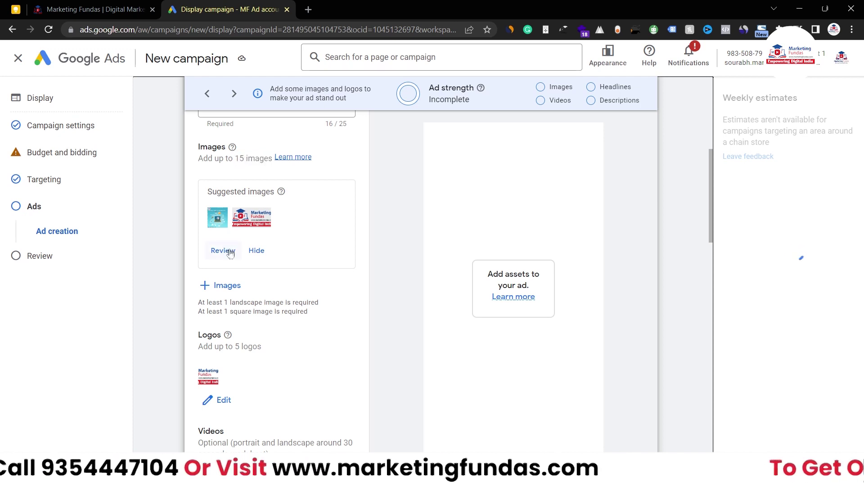
{"action": "left_click", "coordinate": [207, 290]}
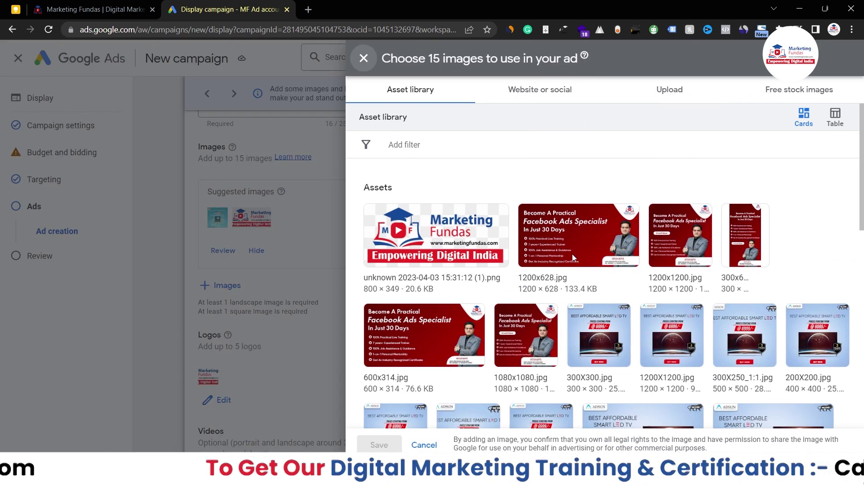
{"action": "scroll", "coordinate": [613, 279], "scroll_direction": "down", "scroll_amount": 3}
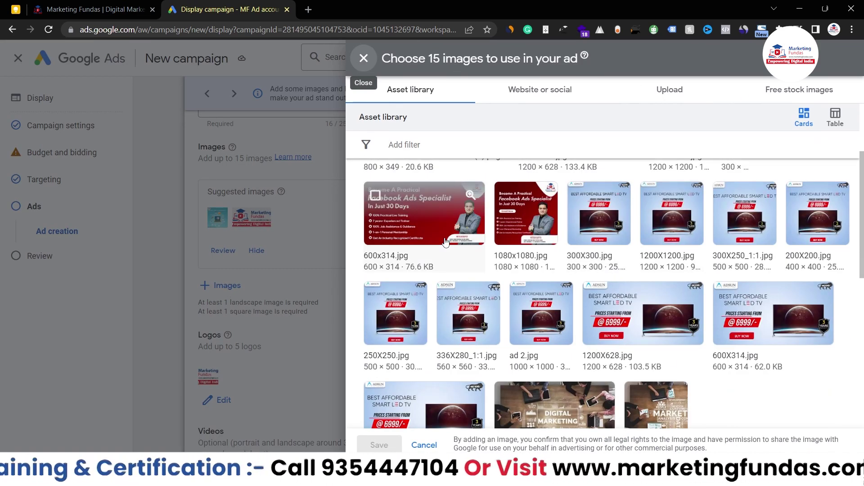
{"action": "scroll", "coordinate": [444, 241], "scroll_direction": "up", "scroll_amount": 1}
{"action": "scroll", "coordinate": [749, 162], "scroll_direction": "up", "scroll_amount": 3}
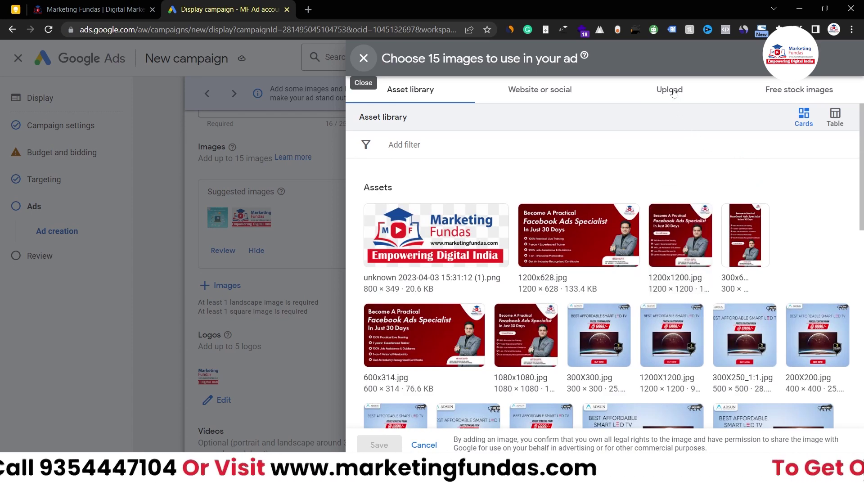
{"action": "left_click", "coordinate": [657, 92]}
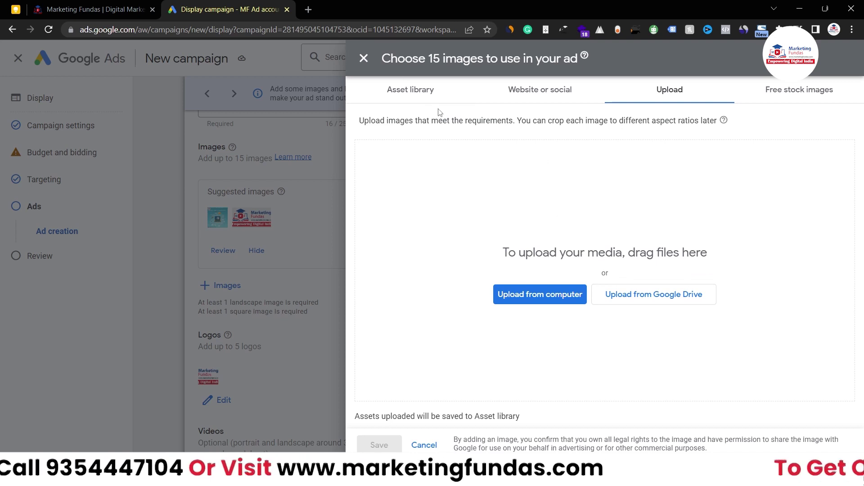
{"action": "left_click", "coordinate": [422, 101]}
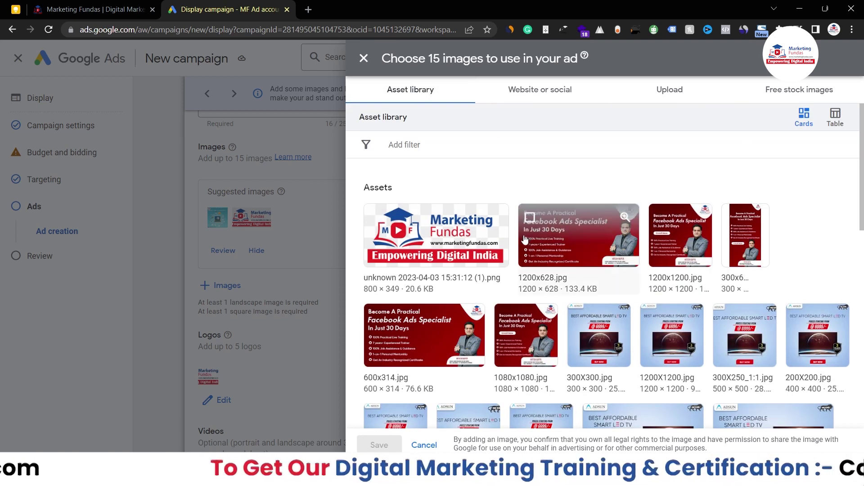
- Select the five red Facebook Ads Specialist images from the asset library, including 1200x628.jpg, 1200x1200.jpg, 600x314.jpg and 1080x1080.jpg, and save them to the ad
{"action": "left_click", "coordinate": [637, 222]}
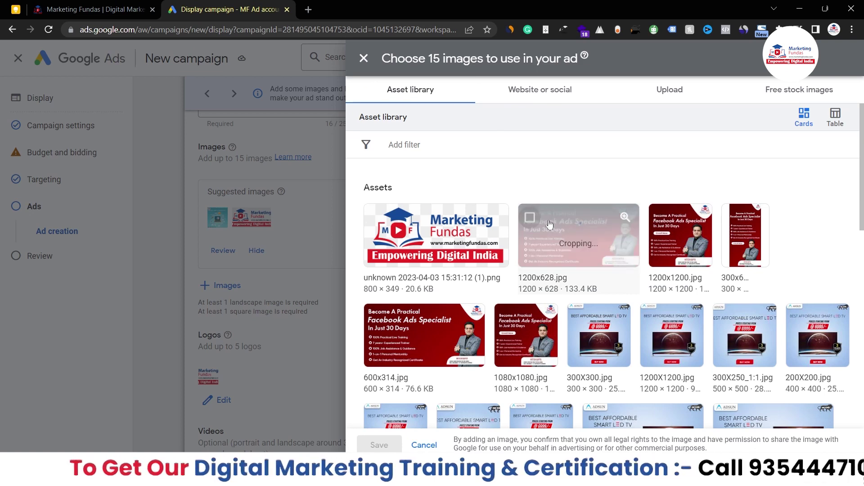
{"action": "left_click", "coordinate": [660, 217]}
{"action": "left_click", "coordinate": [739, 221]}
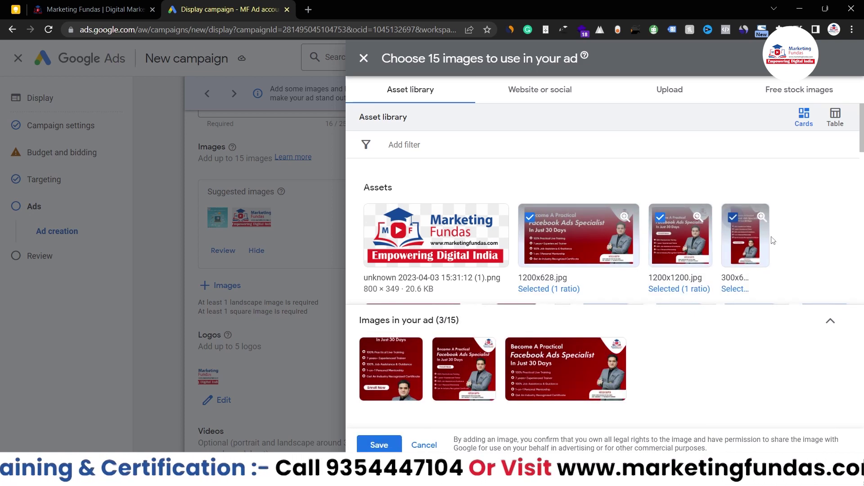
{"action": "scroll", "coordinate": [405, 252], "scroll_direction": "down", "scroll_amount": 2}
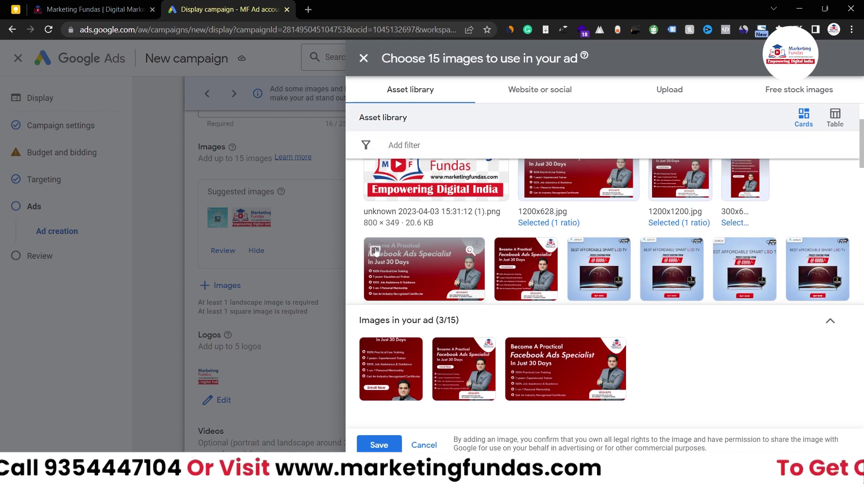
{"action": "left_click", "coordinate": [377, 252]}
{"action": "left_click", "coordinate": [553, 264]}
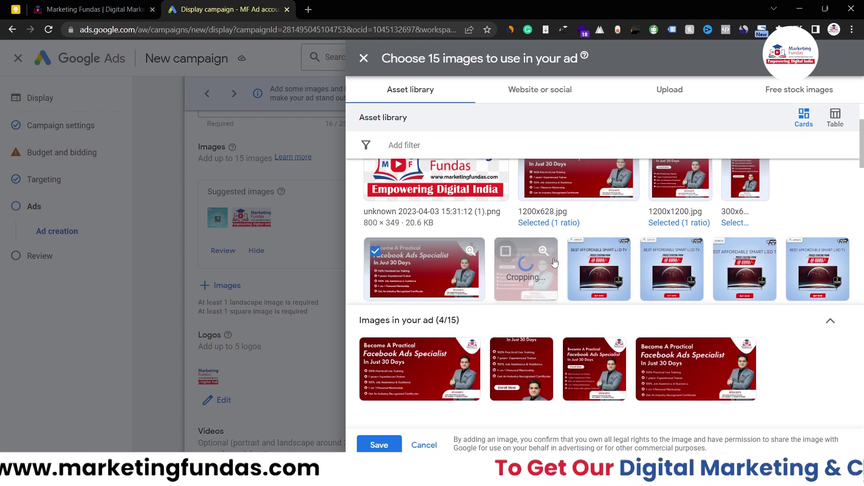
{"action": "scroll", "coordinate": [554, 264], "scroll_direction": "down", "scroll_amount": 1}
{"action": "scroll", "coordinate": [585, 270], "scroll_direction": "down", "scroll_amount": 1}
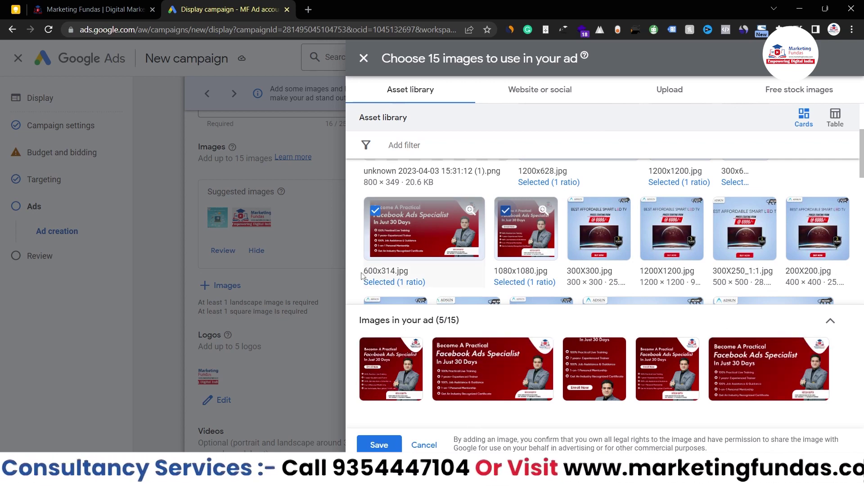
{"action": "scroll", "coordinate": [459, 255], "scroll_direction": "up", "scroll_amount": 1}
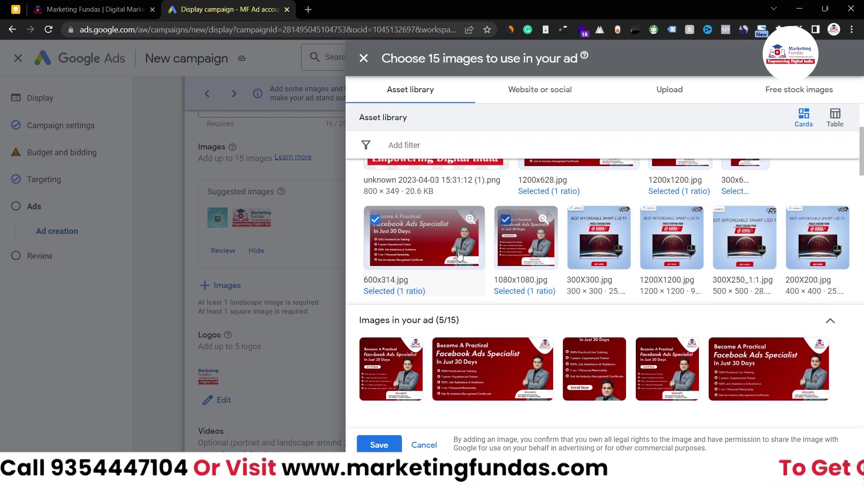
{"action": "scroll", "coordinate": [400, 293], "scroll_direction": "up", "scroll_amount": 1}
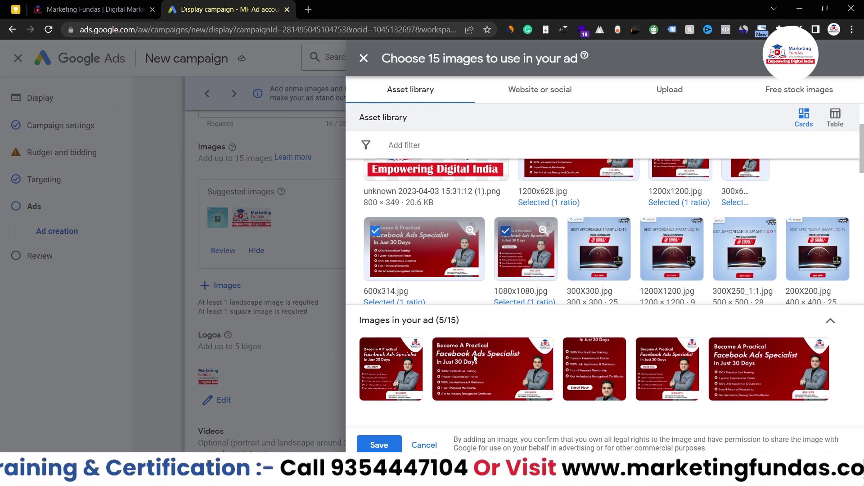
{"action": "left_click", "coordinate": [373, 446]}
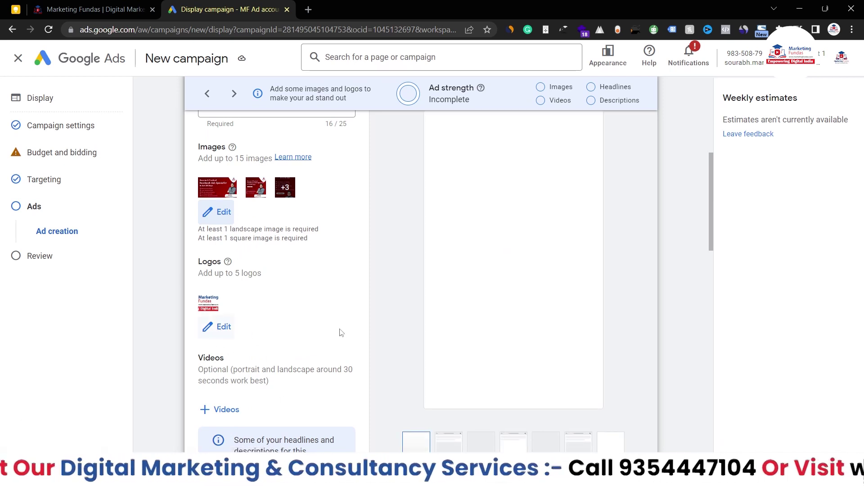
- Look at the YouTube search option for videos, add the 1:28 practical digital marketing course video for freshers from the asset library, and save
{"action": "scroll", "coordinate": [340, 332], "scroll_direction": "down", "scroll_amount": 1}
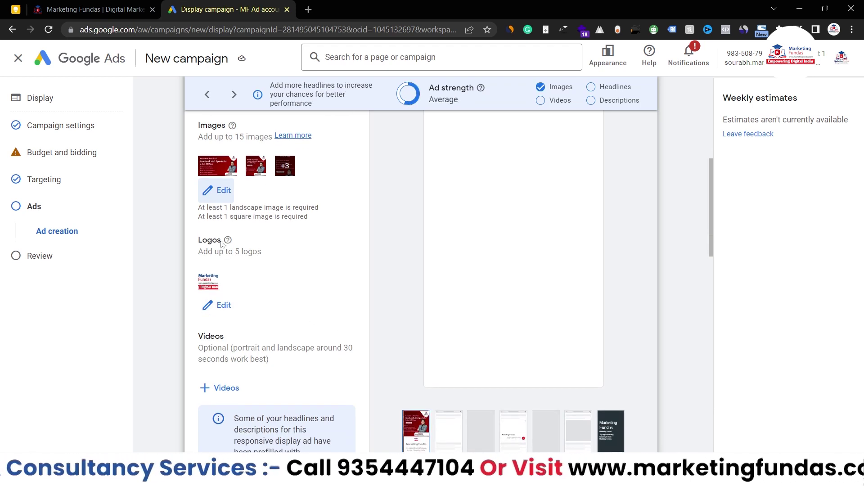
{"action": "scroll", "coordinate": [234, 251], "scroll_direction": "down", "scroll_amount": 1}
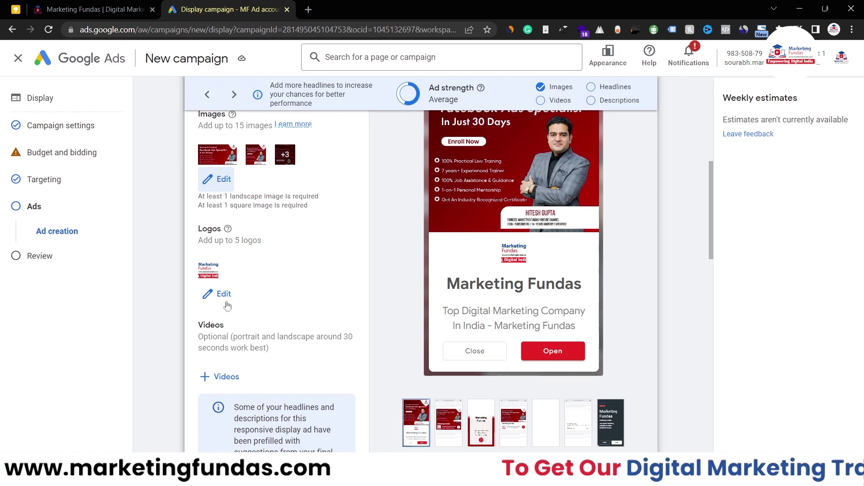
{"action": "scroll", "coordinate": [209, 357], "scroll_direction": "down", "scroll_amount": 2}
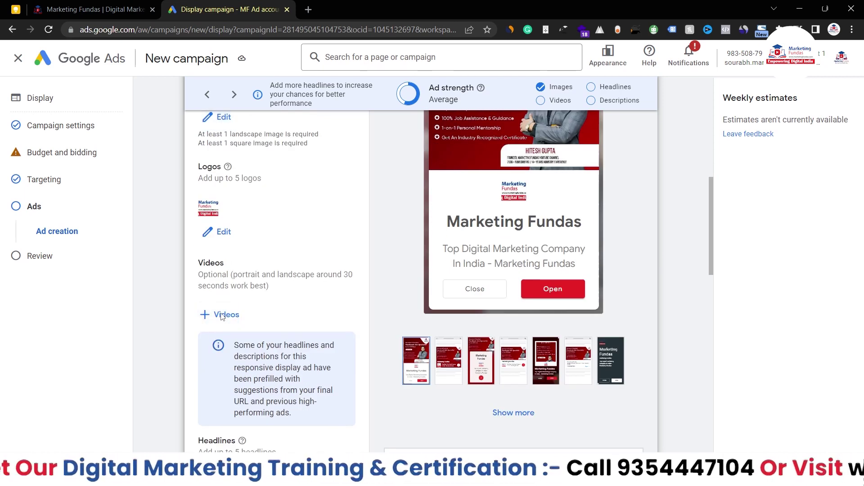
{"action": "left_click", "coordinate": [222, 315]}
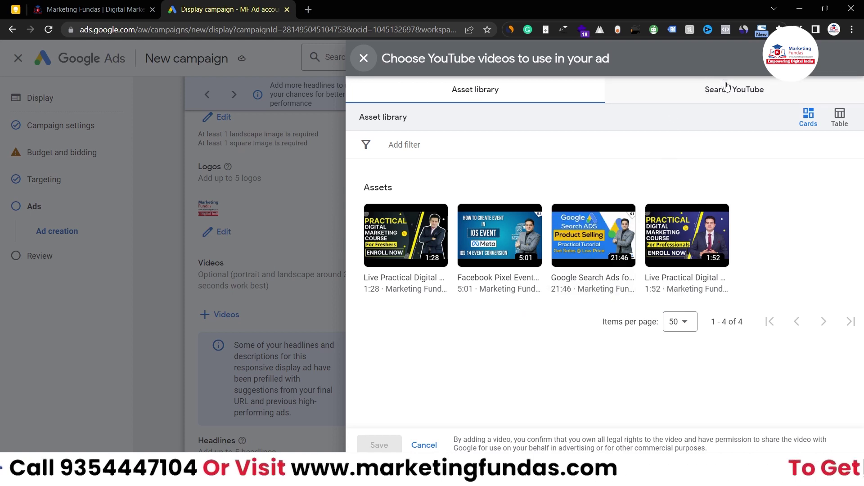
{"action": "left_click", "coordinate": [705, 99]}
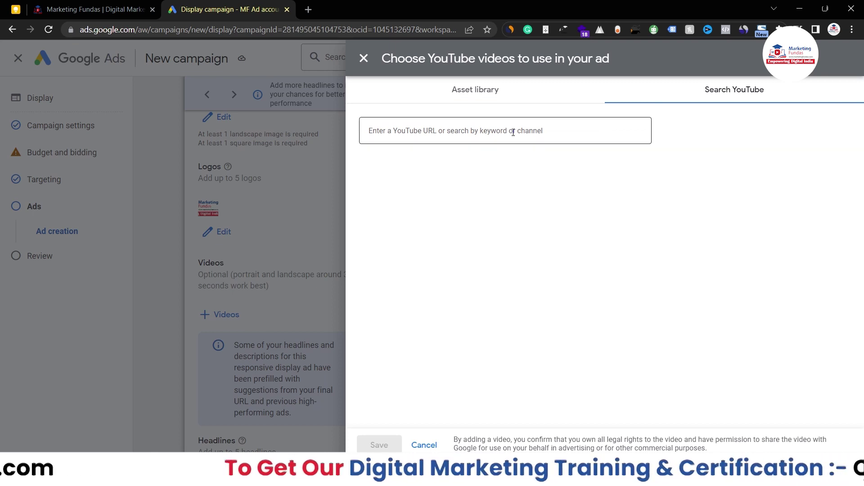
{"action": "left_click", "coordinate": [476, 118]}
{"action": "left_click", "coordinate": [475, 89]}
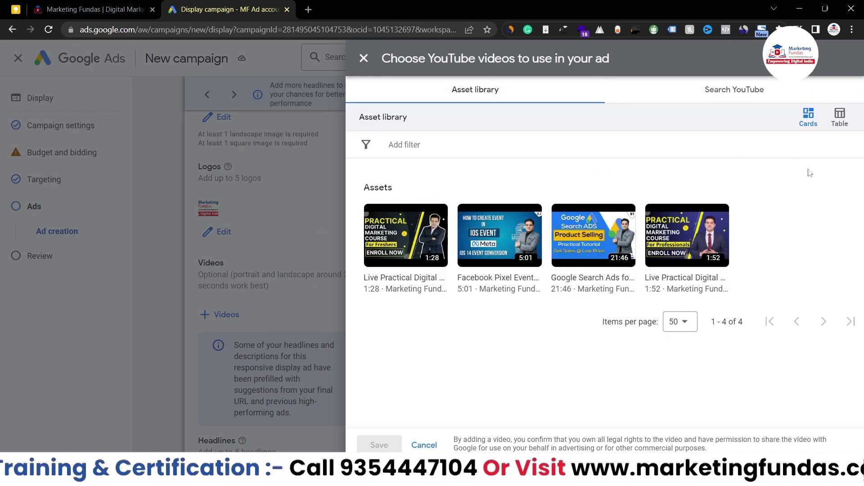
{"action": "left_click", "coordinate": [392, 236]}
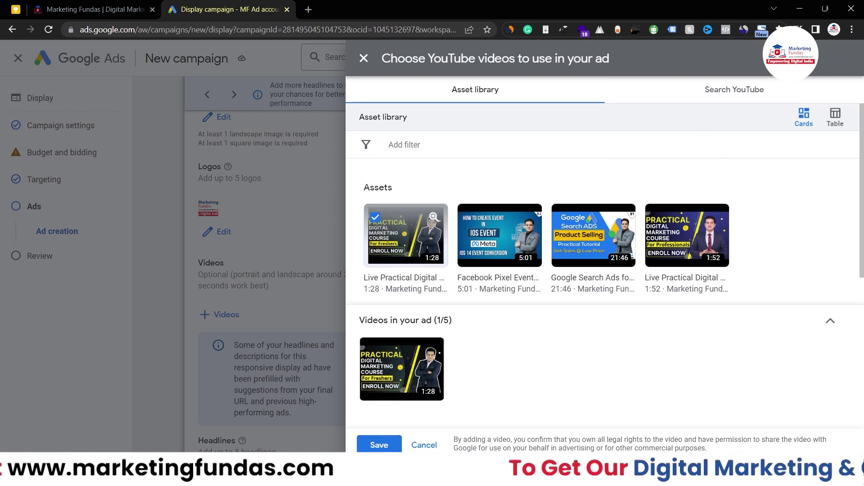
{"action": "left_click", "coordinate": [379, 445]}
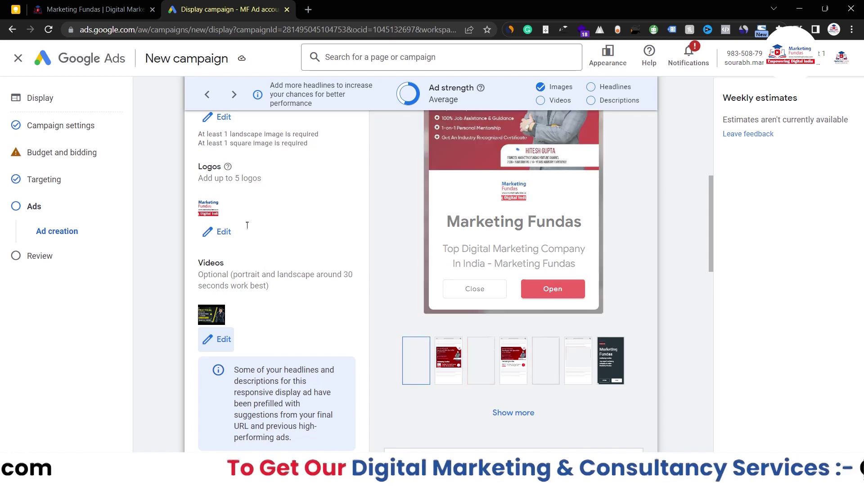
- Add the suggested headlines A Reliable Digital Marketing, Digital Marketing Services, Content Marketing Strategy and Content Marketing Services to the ad
{"action": "scroll", "coordinate": [296, 253], "scroll_direction": "down", "scroll_amount": 5}
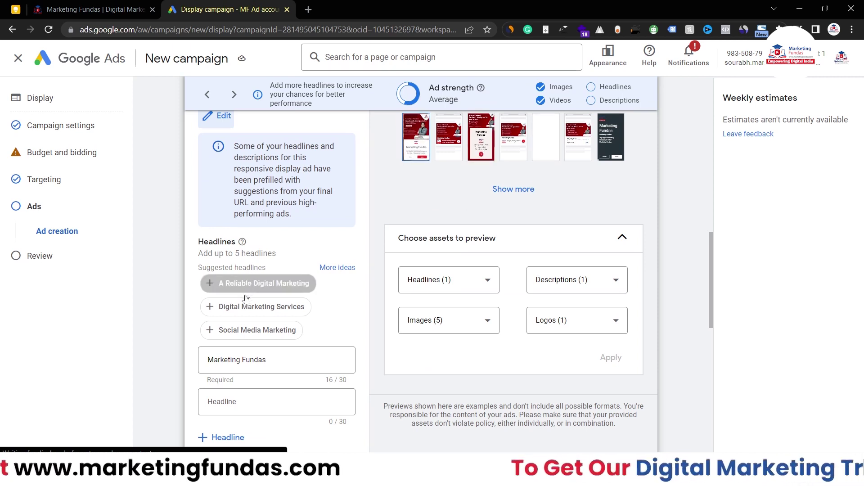
{"action": "left_click", "coordinate": [243, 284]}
{"action": "left_click", "coordinate": [259, 285]}
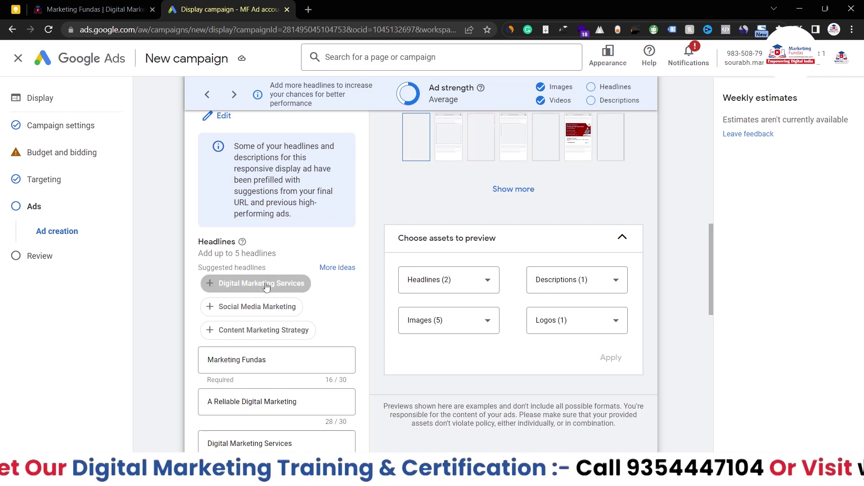
{"action": "left_click", "coordinate": [265, 285]}
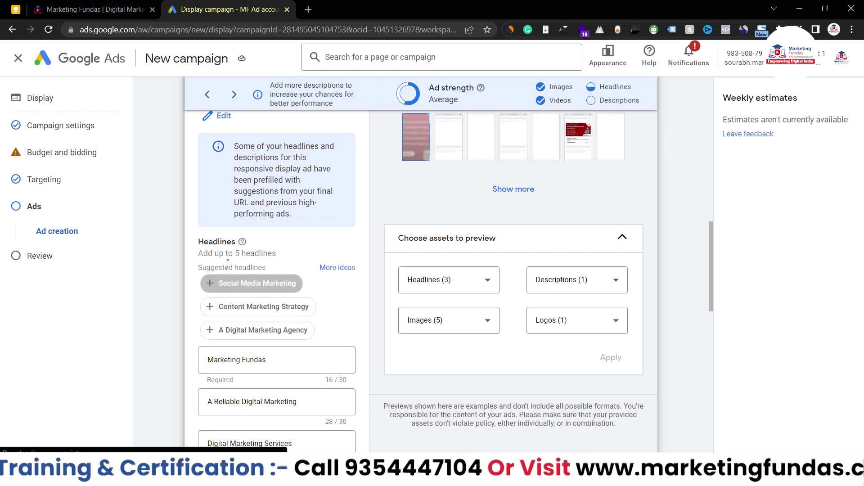
{"action": "left_click_drag", "start_coordinate": [263, 251], "coordinate": [236, 253]}
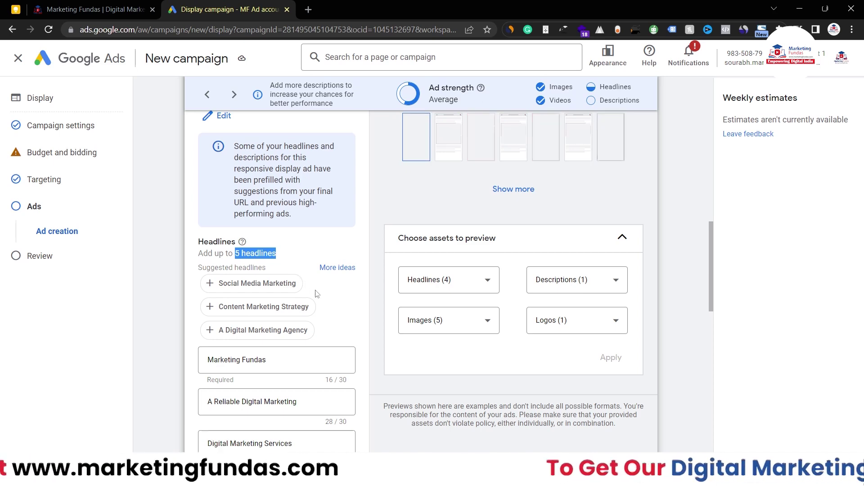
{"action": "scroll", "coordinate": [318, 293], "scroll_direction": "down", "scroll_amount": 2}
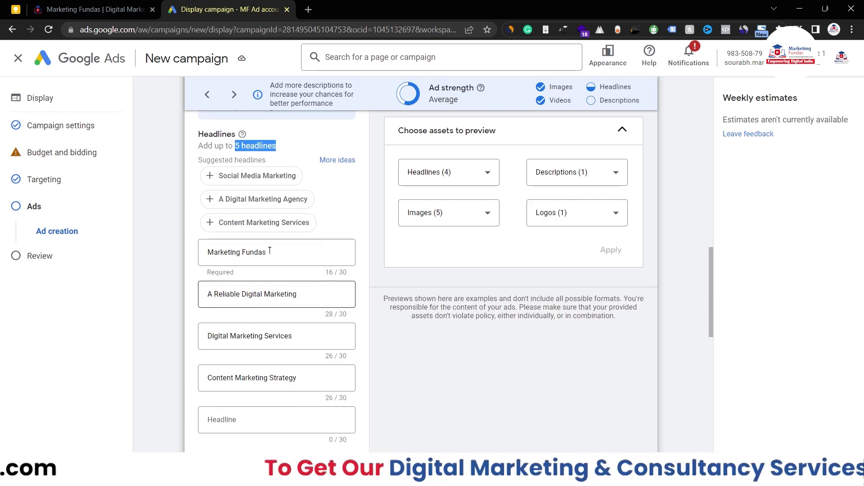
{"action": "left_click", "coordinate": [272, 225]}
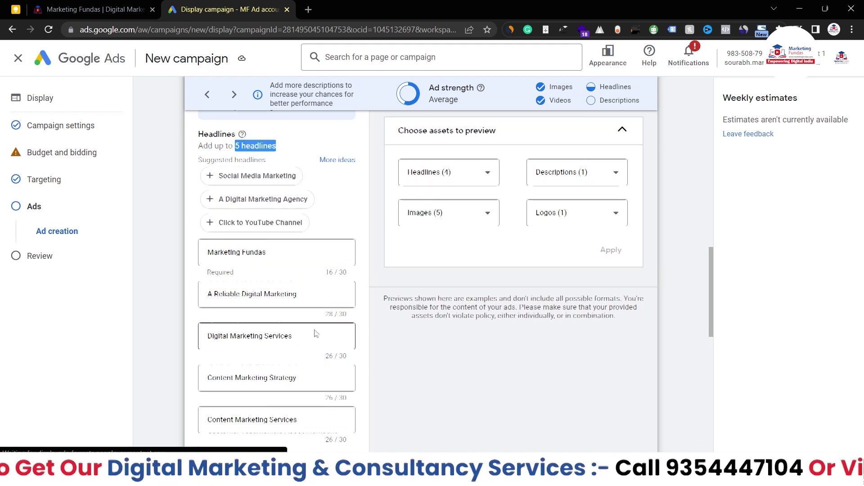
- Check the prefilled long headline and the suggested descriptions below it
{"action": "scroll", "coordinate": [315, 333], "scroll_direction": "down", "scroll_amount": 4}
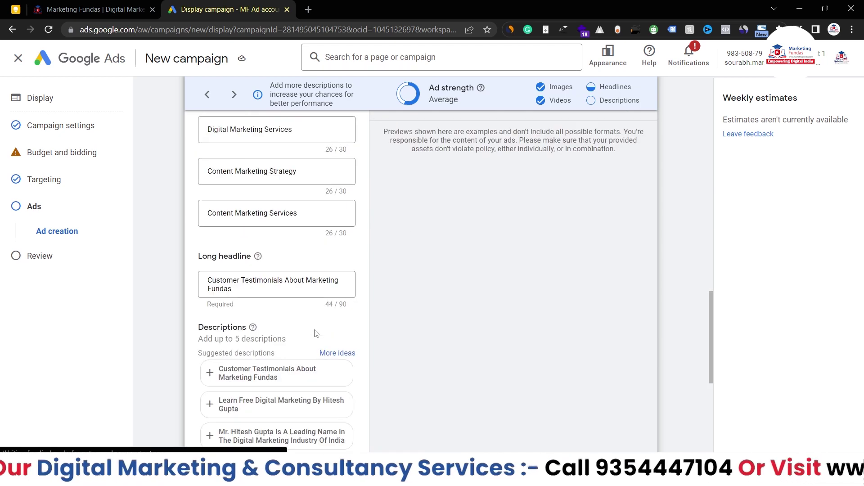
{"action": "left_click", "coordinate": [244, 296]}
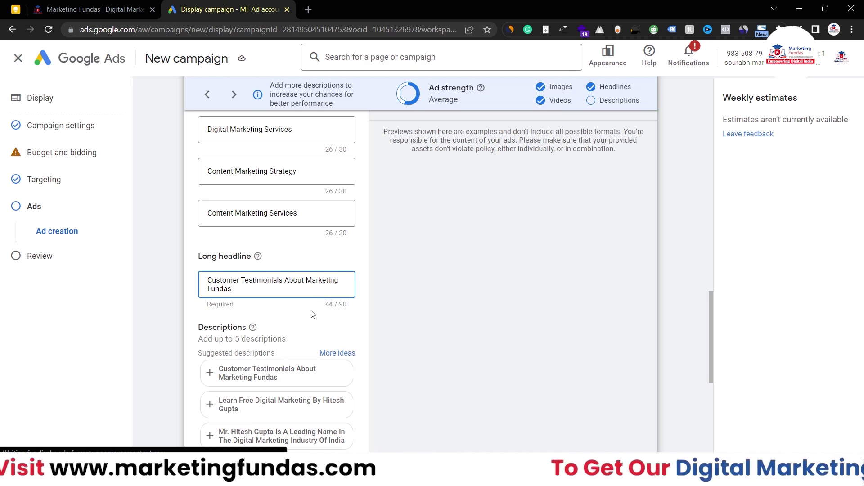
{"action": "scroll", "coordinate": [313, 315], "scroll_direction": "down", "scroll_amount": 1}
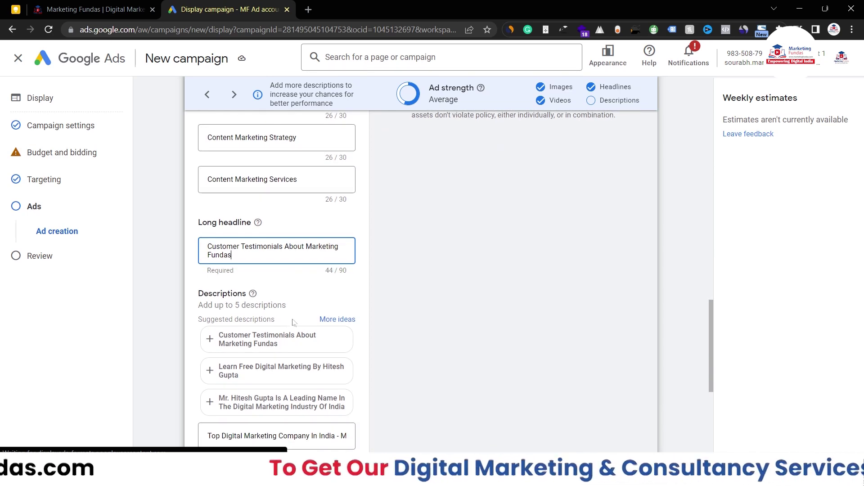
- Add four suggested descriptions: Marketing Fundas customer testimonials, the leading industry name, free digital marketing learning, and the best digital marketing course in India
{"action": "left_click", "coordinate": [254, 337]}
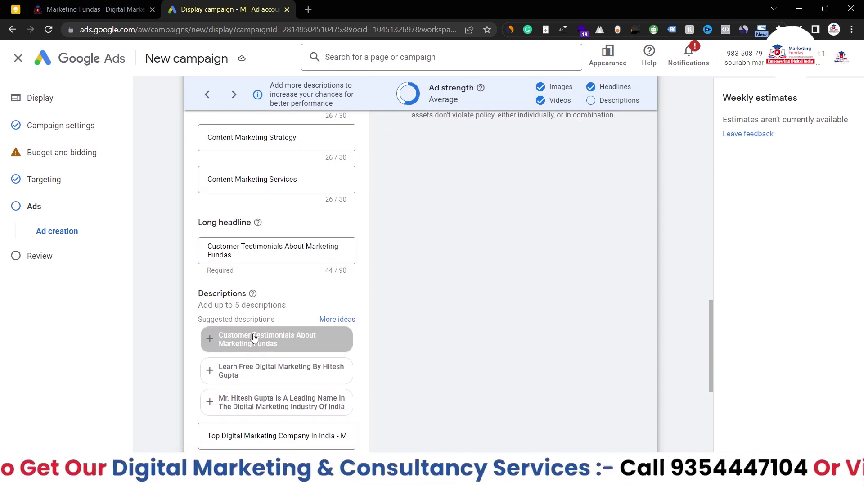
{"action": "left_click", "coordinate": [250, 380]}
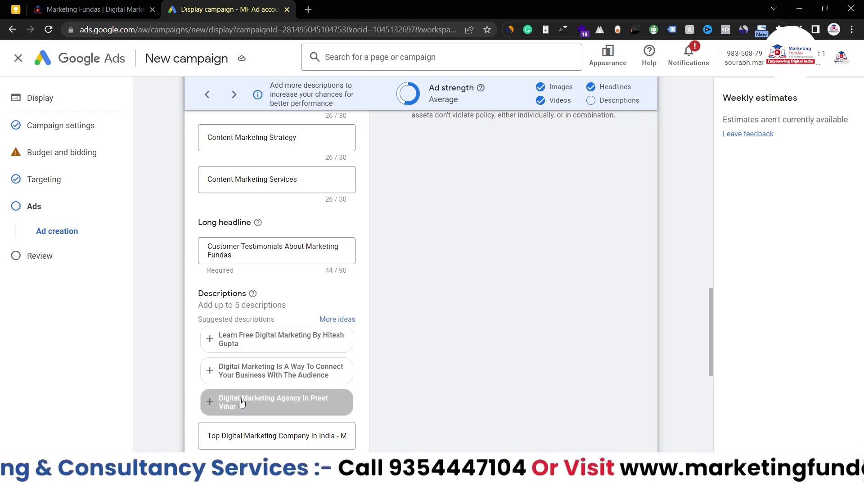
{"action": "left_click", "coordinate": [226, 346]}
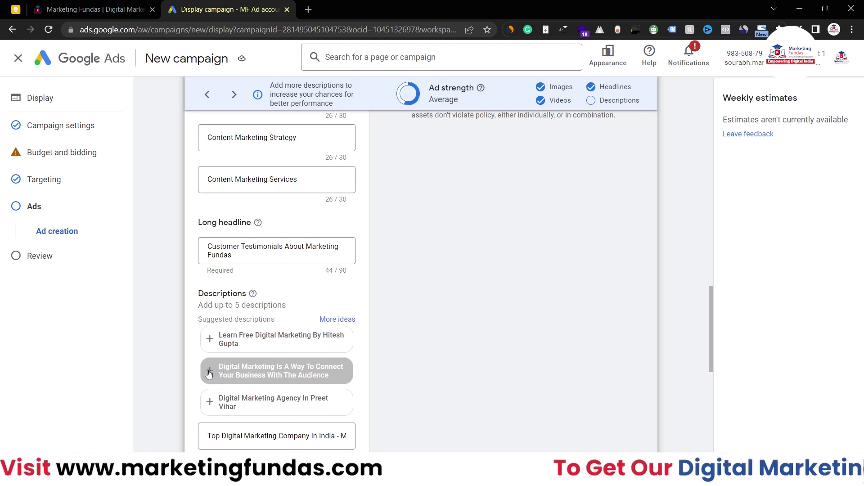
{"action": "scroll", "coordinate": [295, 340], "scroll_direction": "down", "scroll_amount": 2}
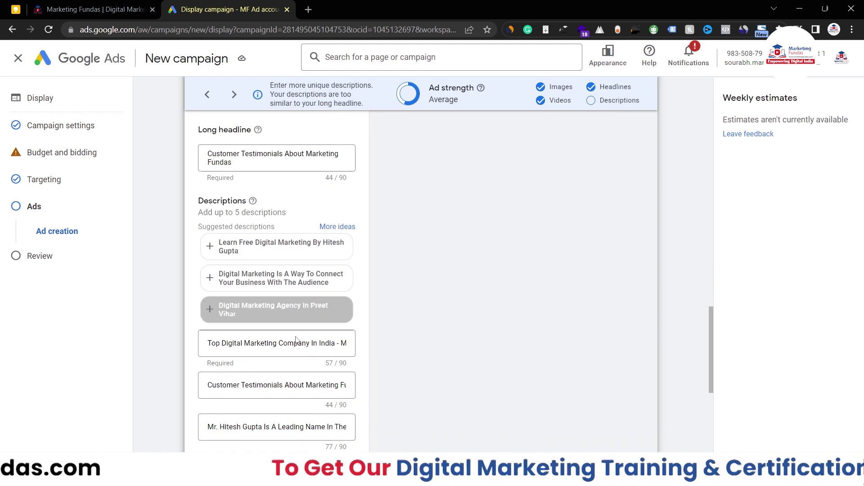
{"action": "scroll", "coordinate": [296, 340], "scroll_direction": "down", "scroll_amount": 1}
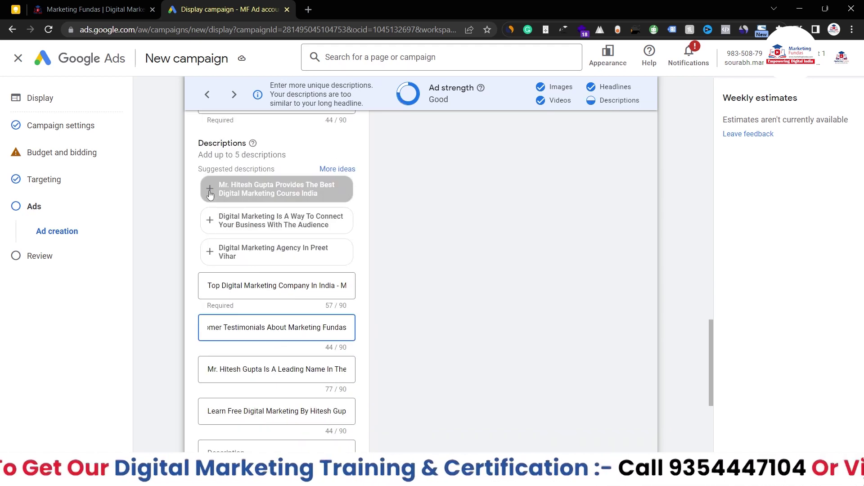
{"action": "left_click", "coordinate": [252, 189]}
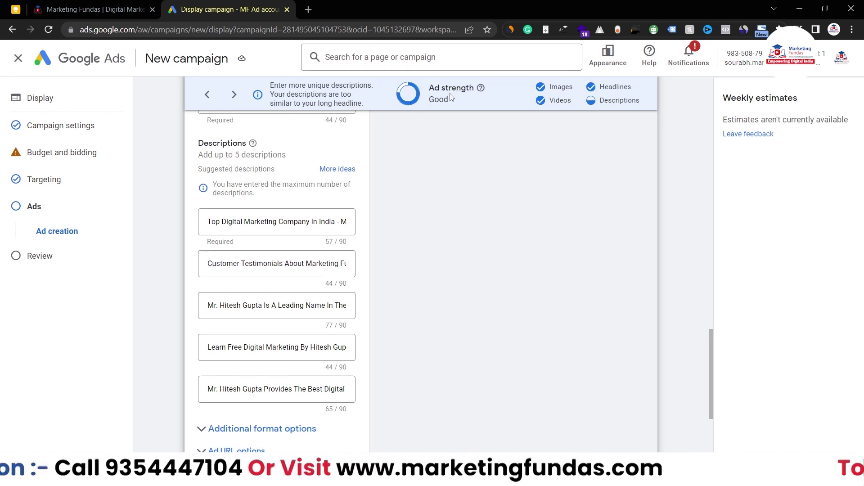
- Check the ad strength rating and create the responsive display ad with the entered assets
{"action": "left_click_drag", "start_coordinate": [450, 93], "coordinate": [433, 99]}
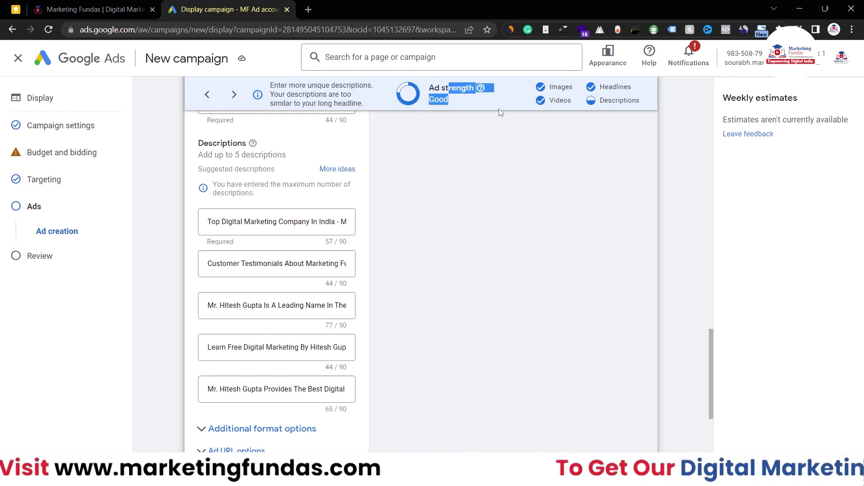
{"action": "left_click_drag", "start_coordinate": [500, 111], "coordinate": [608, 108]}
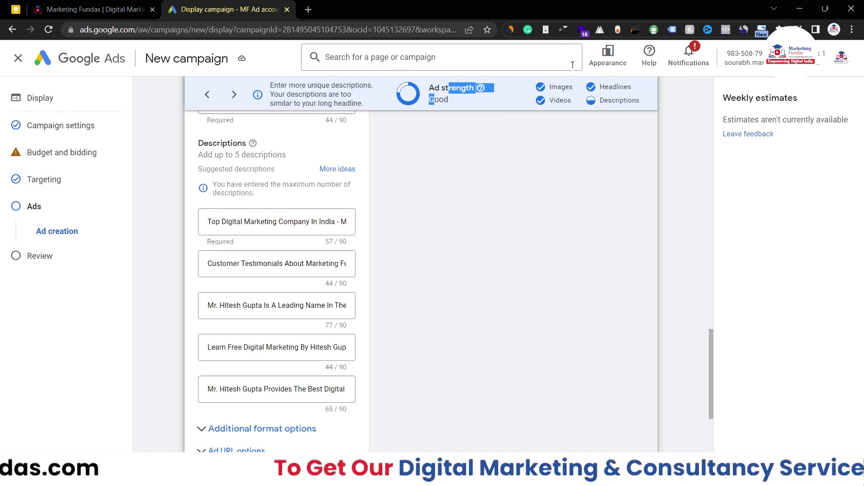
{"action": "left_click", "coordinate": [496, 135]}
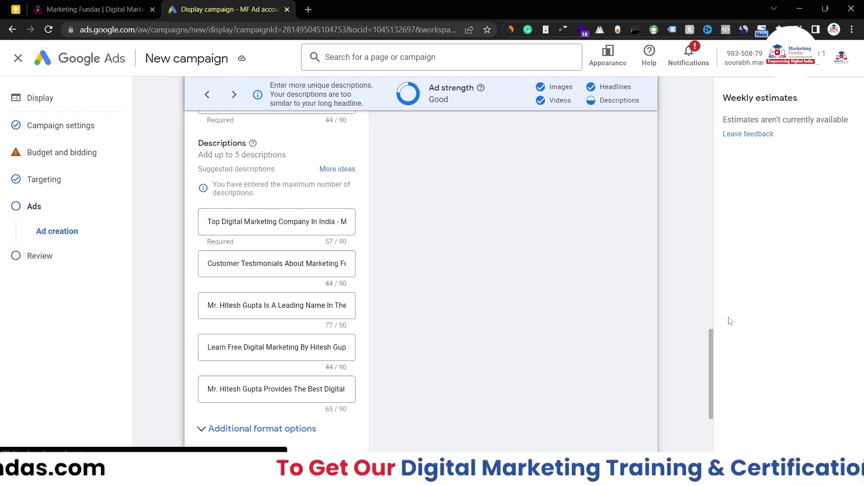
{"action": "scroll", "coordinate": [309, 310], "scroll_direction": "down", "scroll_amount": 1}
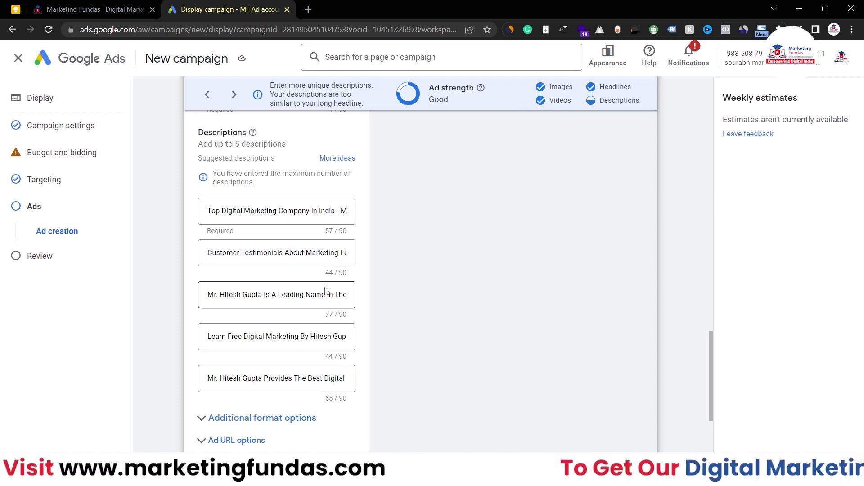
{"action": "scroll", "coordinate": [528, 198], "scroll_direction": "down", "scroll_amount": 4}
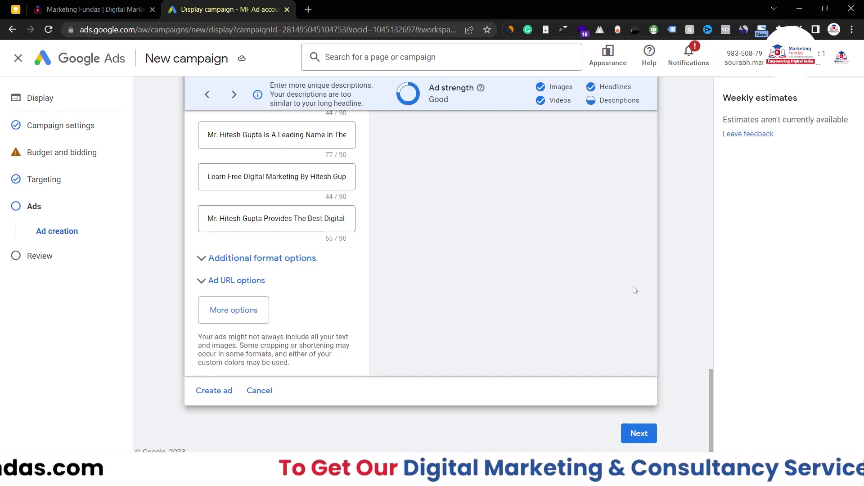
{"action": "left_click", "coordinate": [206, 392]}
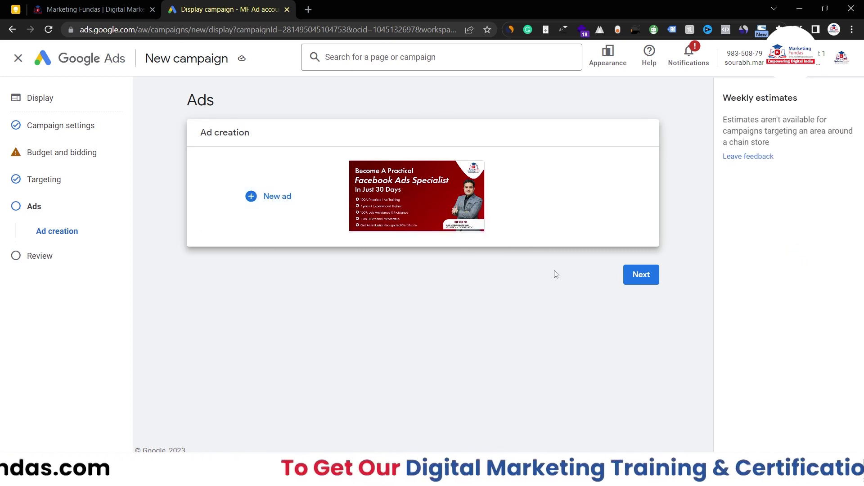
- Continue to the campaign review and examine the goal, campaign settings, budget and bidding, ad group targeting and ads
{"action": "left_click", "coordinate": [635, 276]}
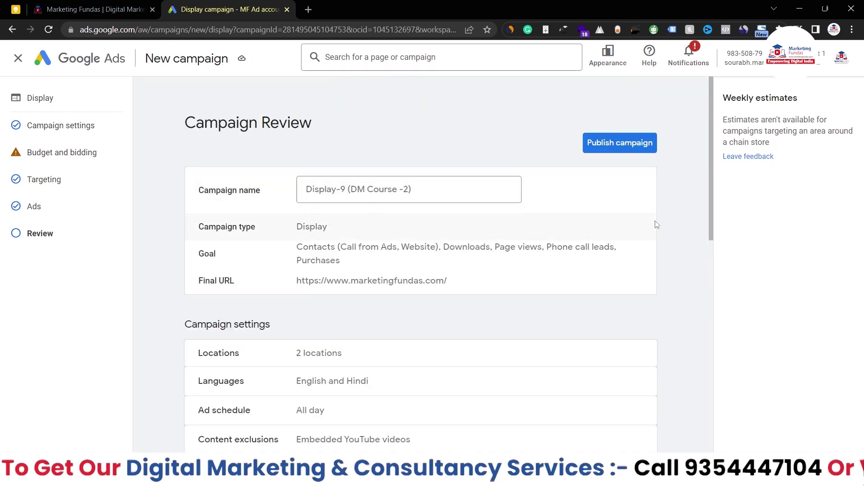
{"action": "scroll", "coordinate": [656, 224], "scroll_direction": "down", "scroll_amount": 10}
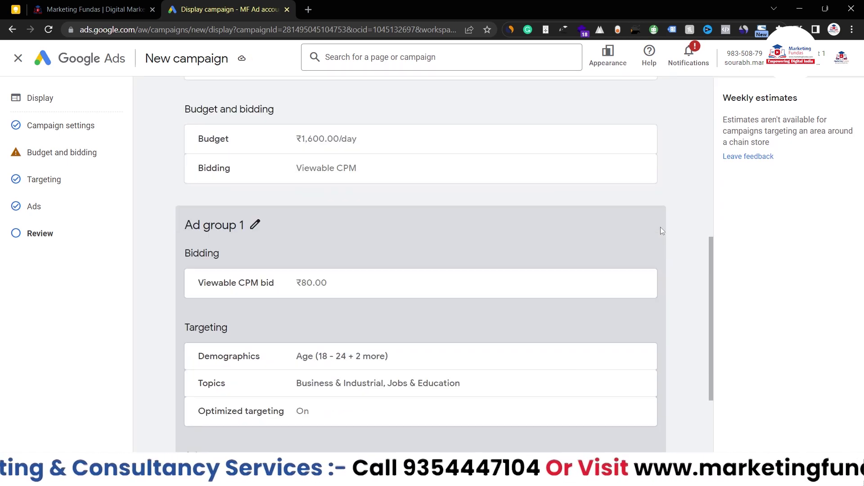
{"action": "scroll", "coordinate": [660, 227], "scroll_direction": "up", "scroll_amount": 10}
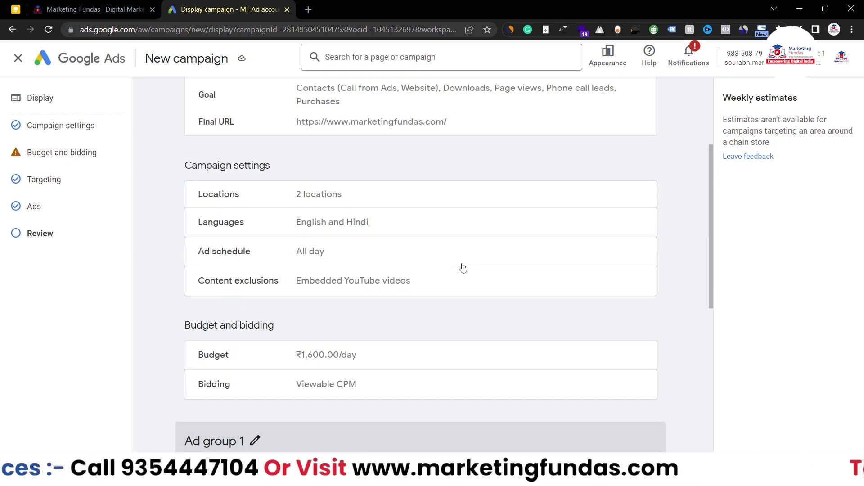
{"action": "scroll", "coordinate": [360, 194], "scroll_direction": "up", "scroll_amount": 3}
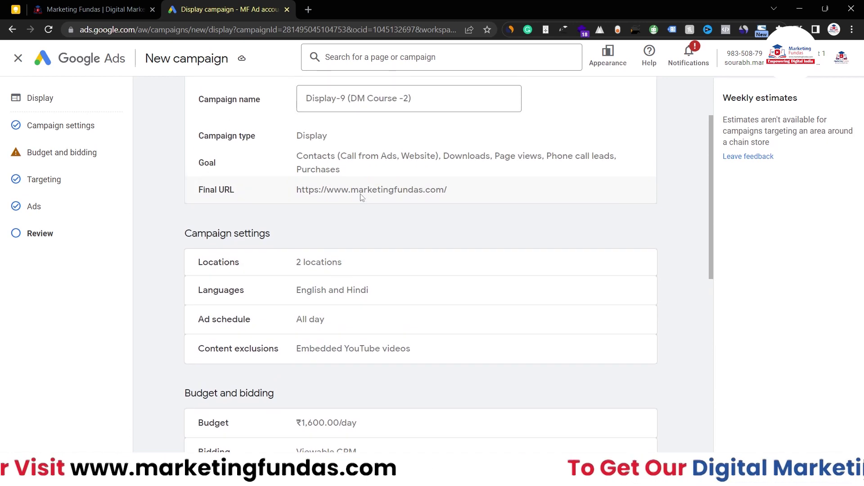
{"action": "scroll", "coordinate": [360, 197], "scroll_direction": "down", "scroll_amount": 5}
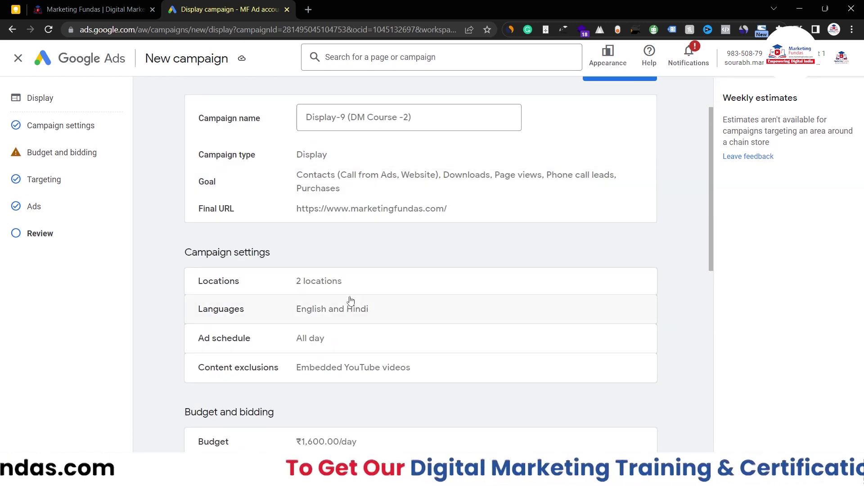
{"action": "scroll", "coordinate": [351, 300], "scroll_direction": "down", "scroll_amount": 5}
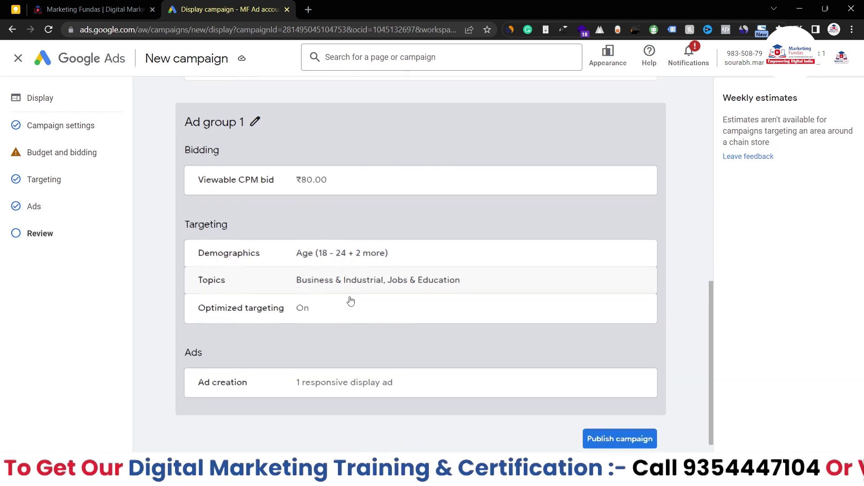
{"action": "scroll", "coordinate": [351, 301], "scroll_direction": "up", "scroll_amount": 10}
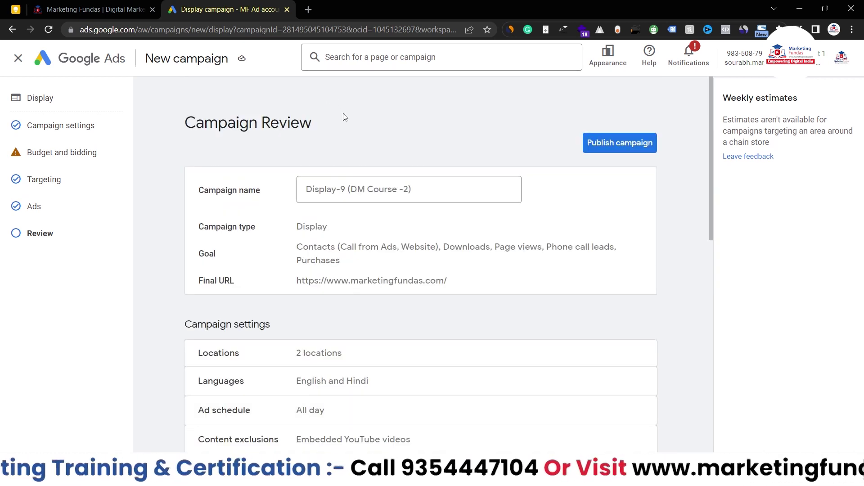
- Publish the Display-9 (DM Course -2) campaign and check the policy review time in its diagnostic insights
{"action": "left_click", "coordinate": [611, 141]}
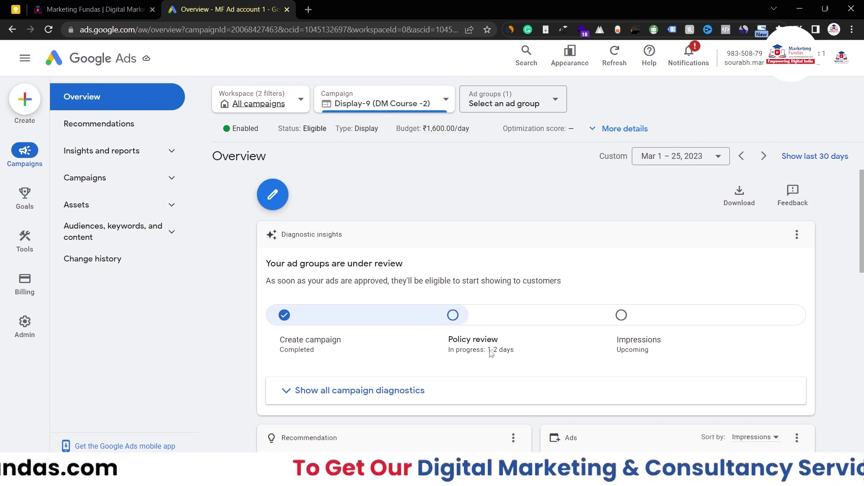
{"action": "left_click_drag", "start_coordinate": [489, 353], "coordinate": [513, 355]}
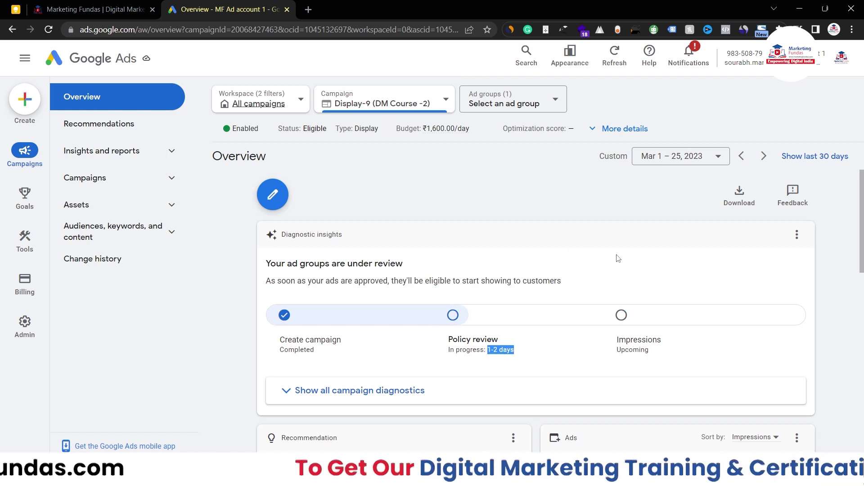
{"action": "key", "text": "Tab"}
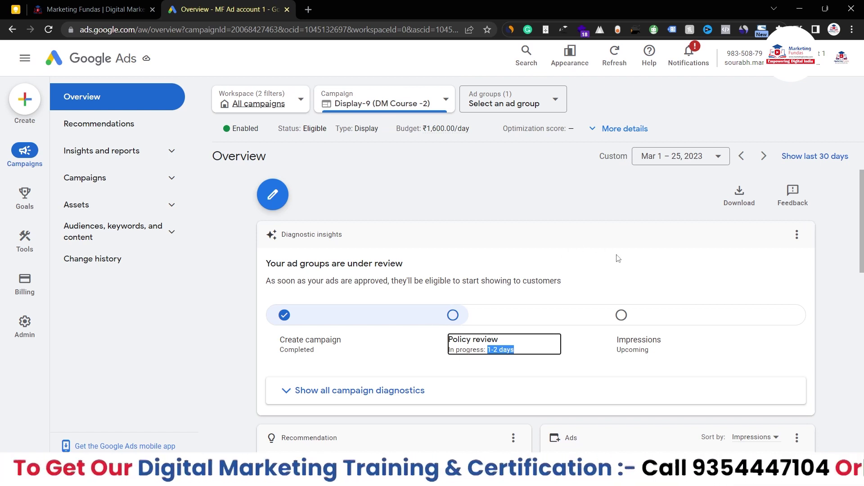